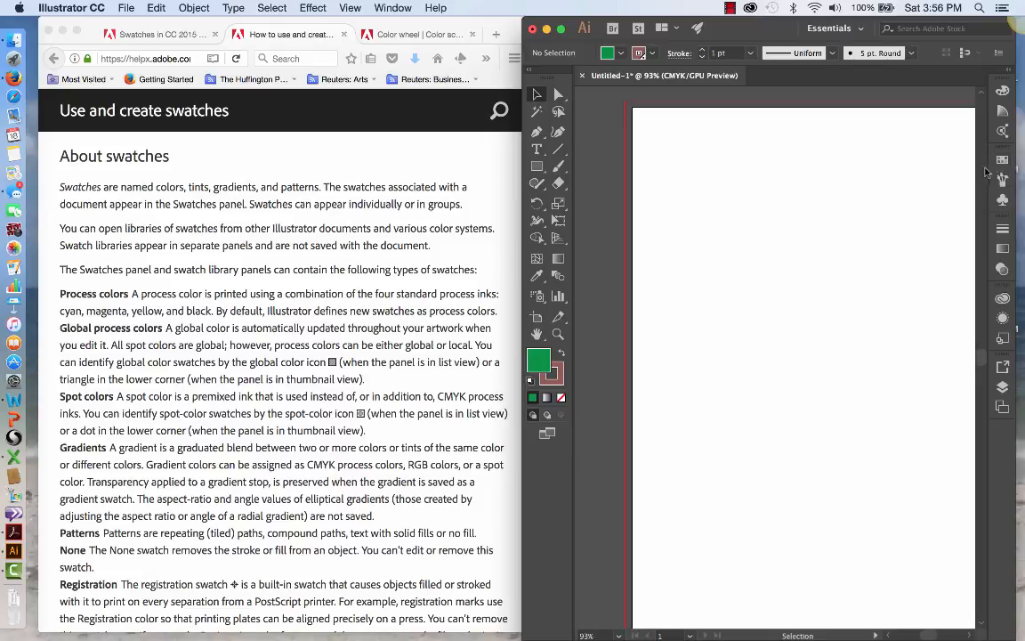
# Open the Swatches panel, detach it as a floating panel over the artboard, and enlarge it to show every swatch
pyautogui.click(1003, 160)
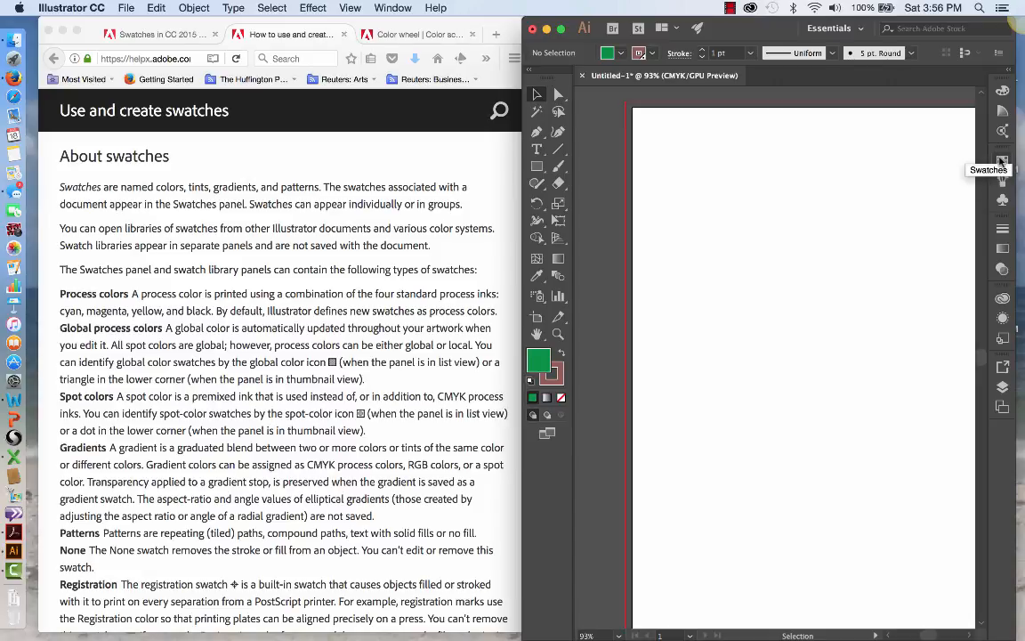
pyautogui.click(1002, 161)
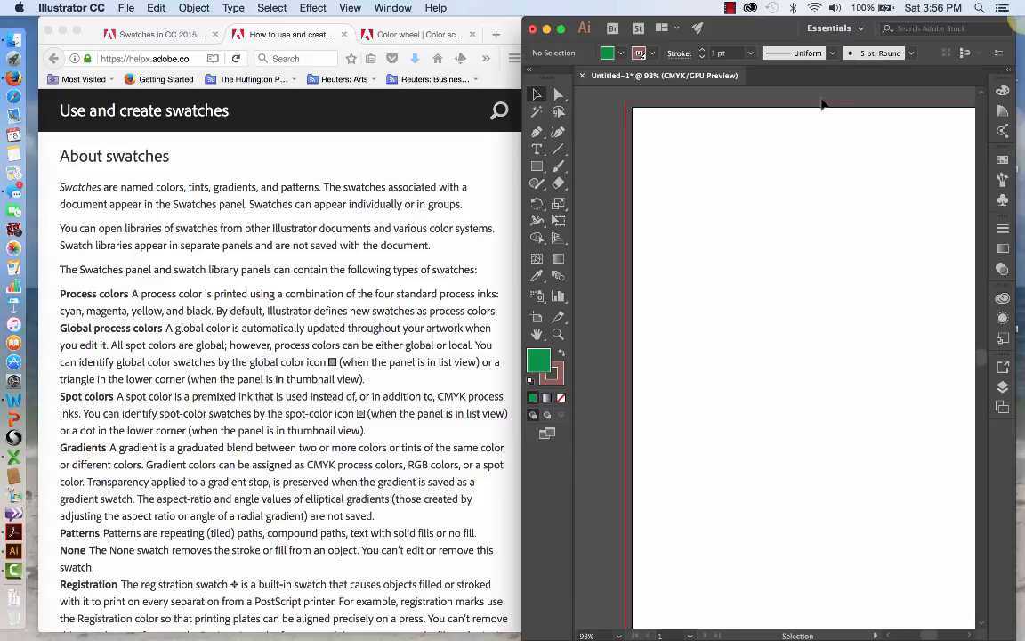
pyautogui.click(390, 8)
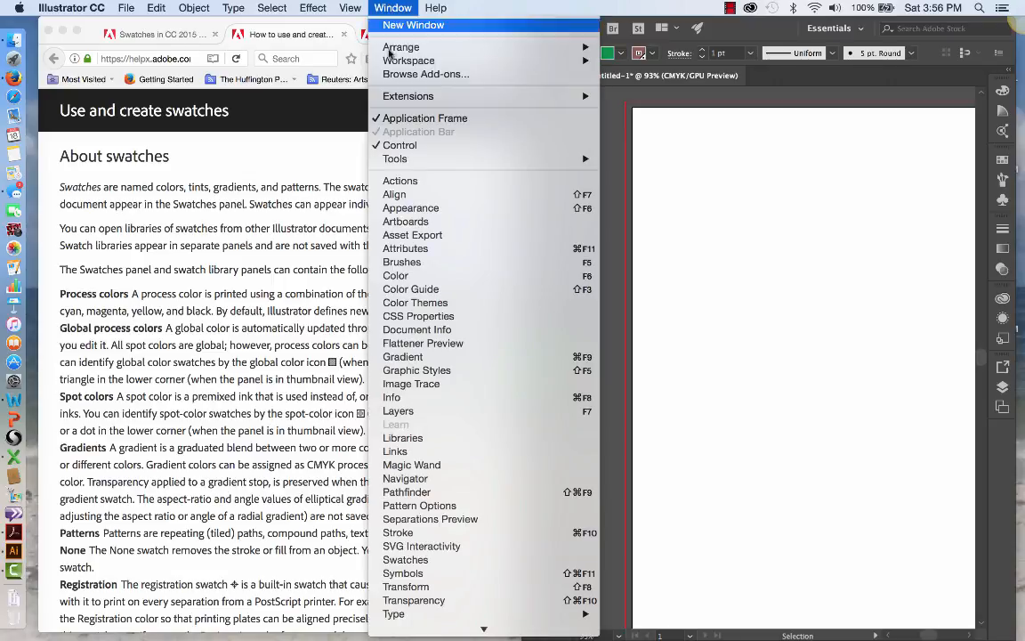
pyautogui.click(402, 561)
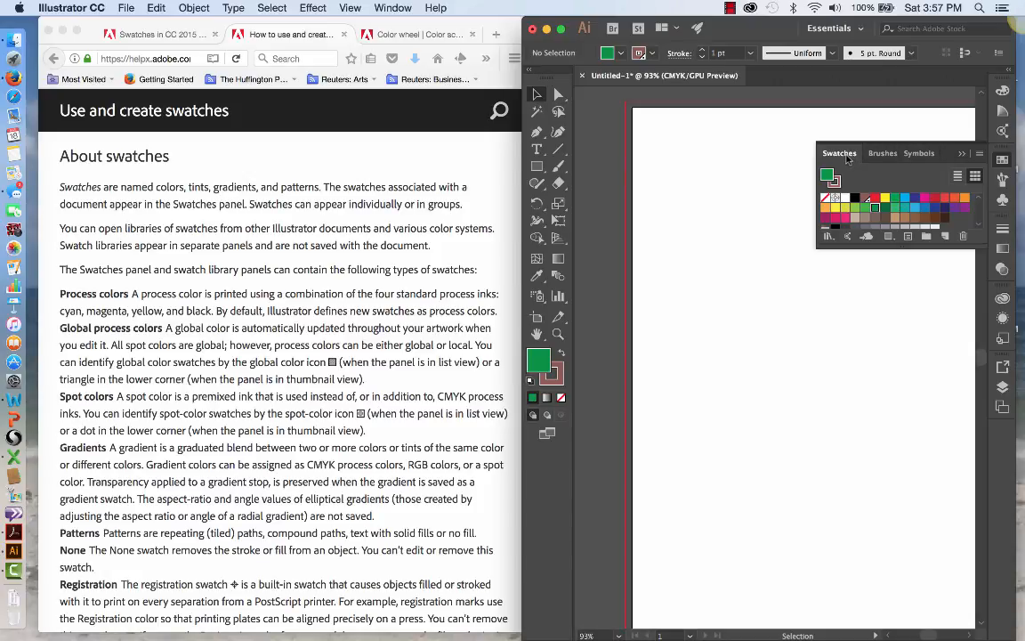
pyautogui.moveTo(847, 158)
pyautogui.mouseDown()
pyautogui.moveTo(767, 147)
pyautogui.moveTo(787, 364)
pyautogui.moveTo(788, 353)
pyautogui.mouseUp()
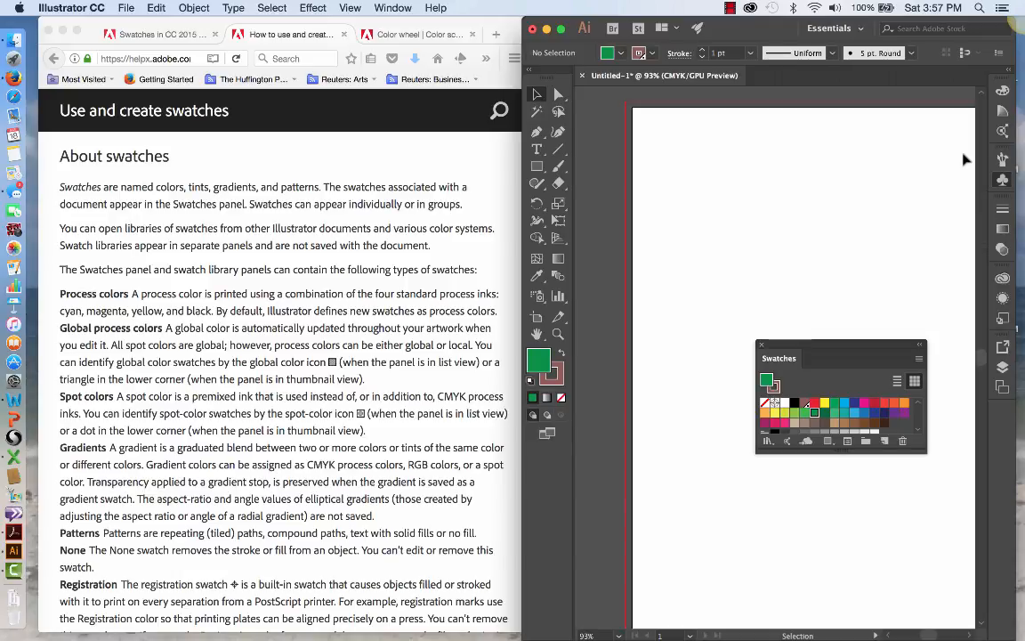
pyautogui.moveTo(837, 345); pyautogui.dragTo(820, 137)
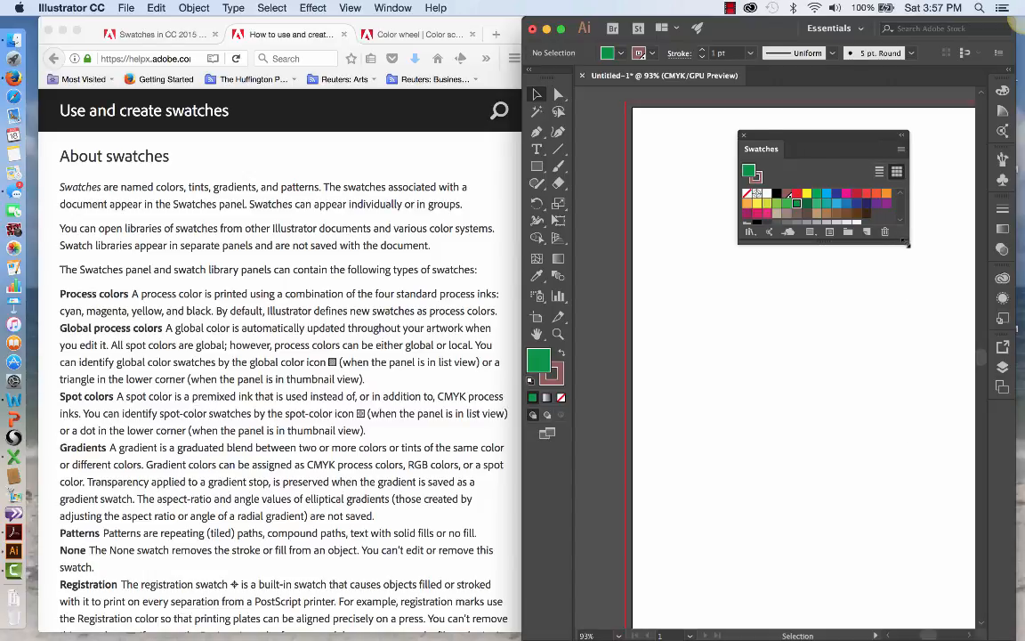
pyautogui.moveTo(908, 244); pyautogui.dragTo(925, 512)
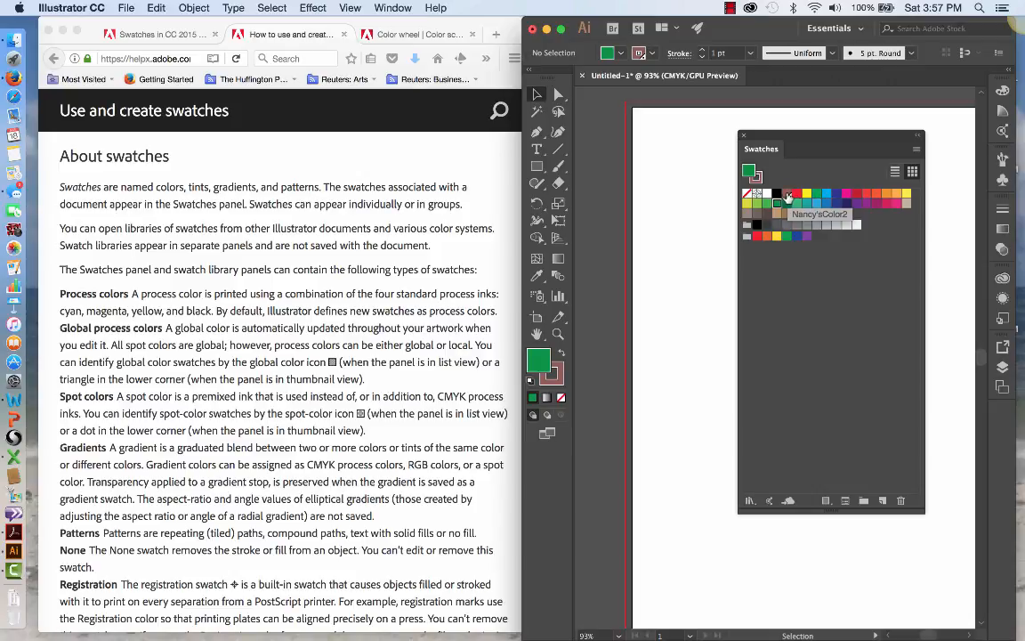
# Delete the custom reddish-brown swatch beside the black swatch
pyautogui.click(788, 195)
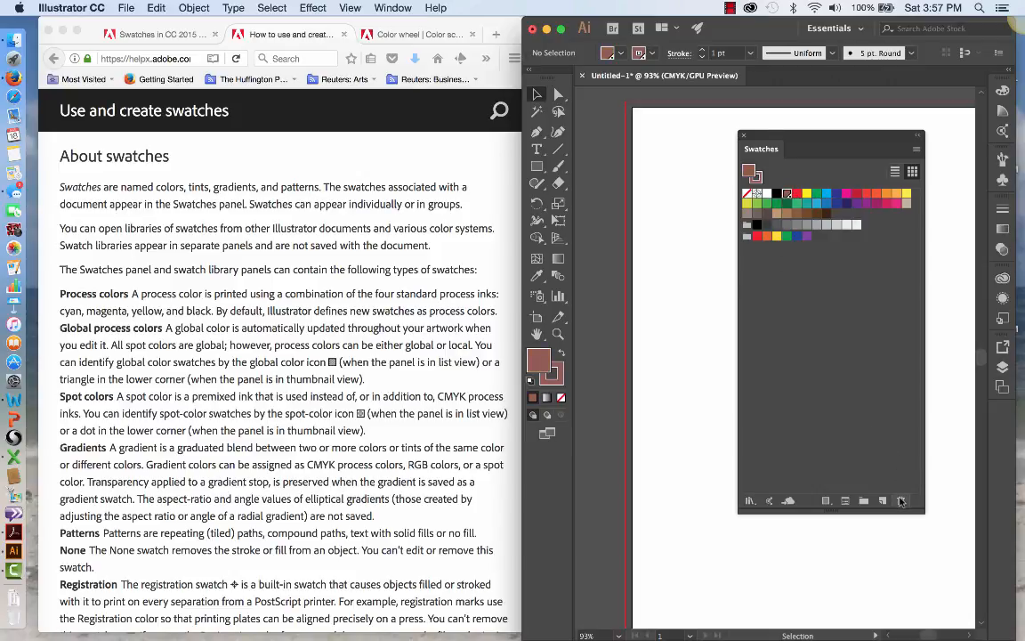
pyautogui.click(901, 501)
pyautogui.click(737, 319)
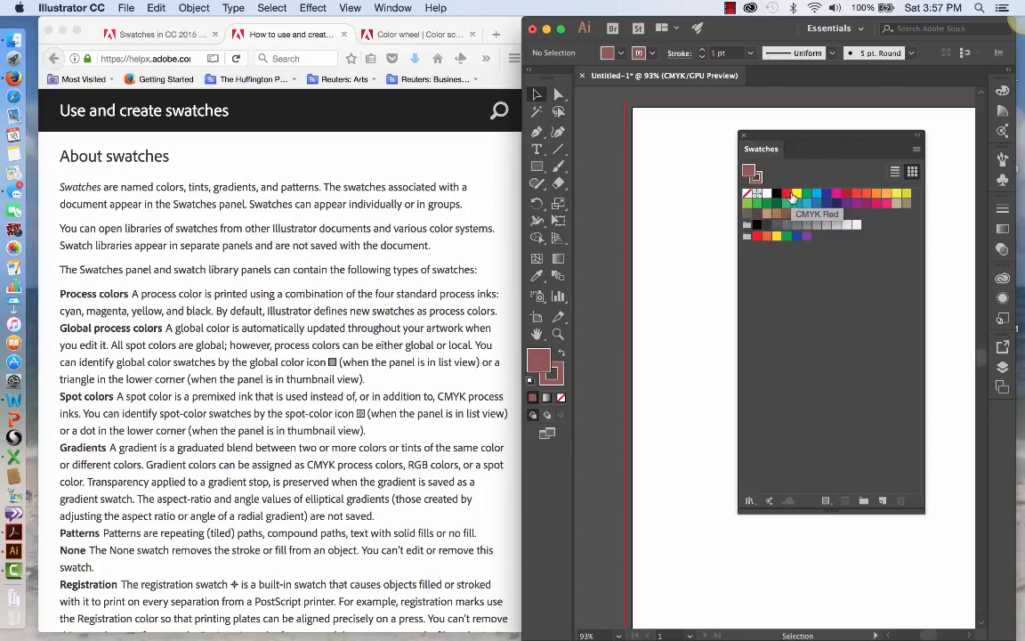
# Edit the orange C=0 M=50 Y=100 K=0 swatch to C=24, M=50, Y=50, K=15
pyautogui.doubleClick(878, 195)
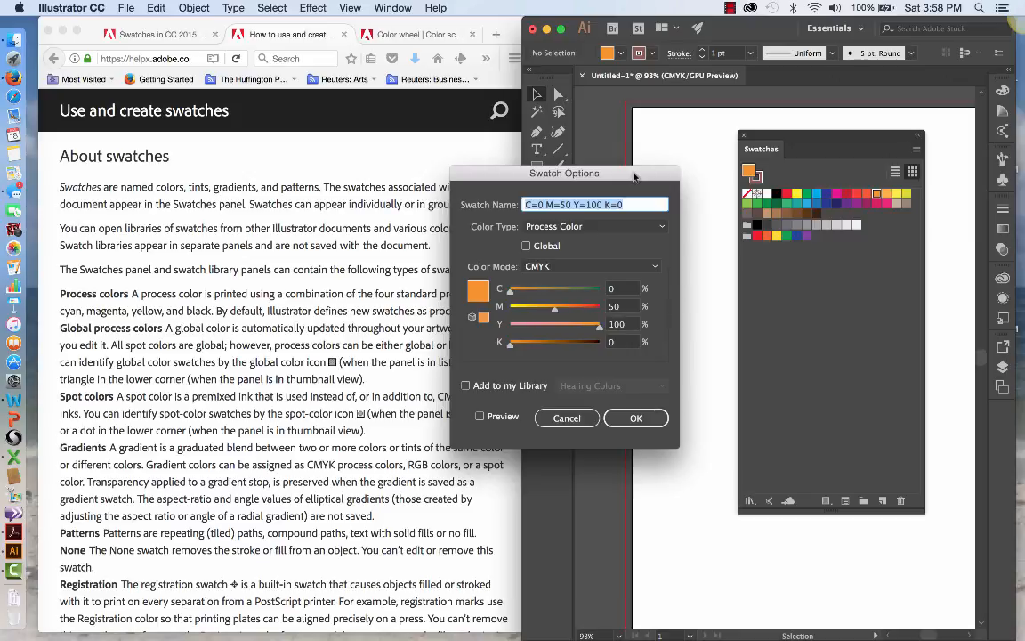
pyautogui.moveTo(618, 176); pyautogui.dragTo(655, 78)
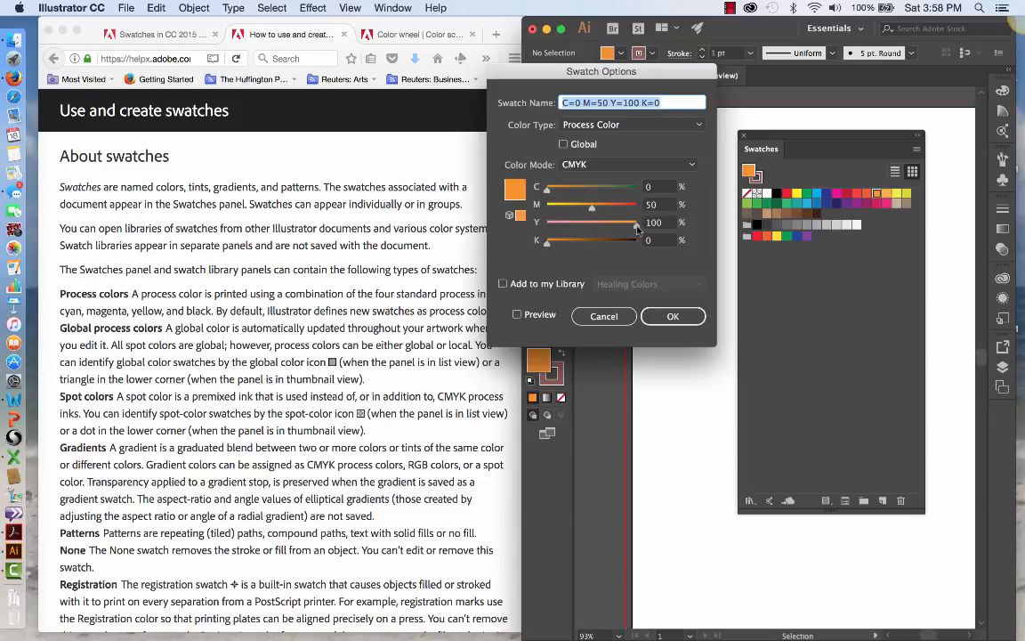
pyautogui.moveTo(608, 228); pyautogui.dragTo(593, 230)
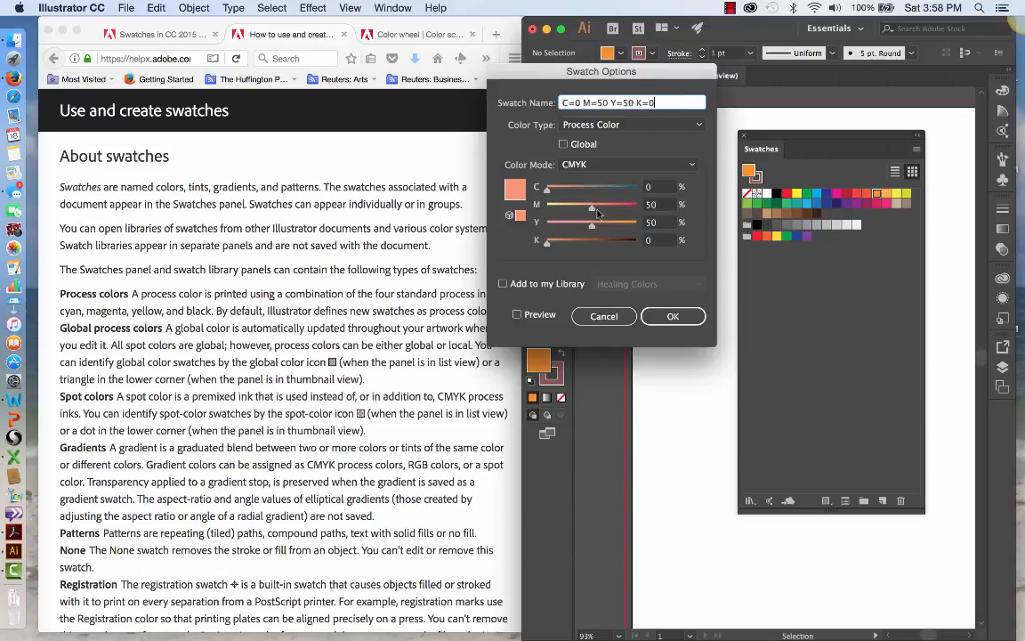
pyautogui.moveTo(547, 194); pyautogui.dragTo(569, 192)
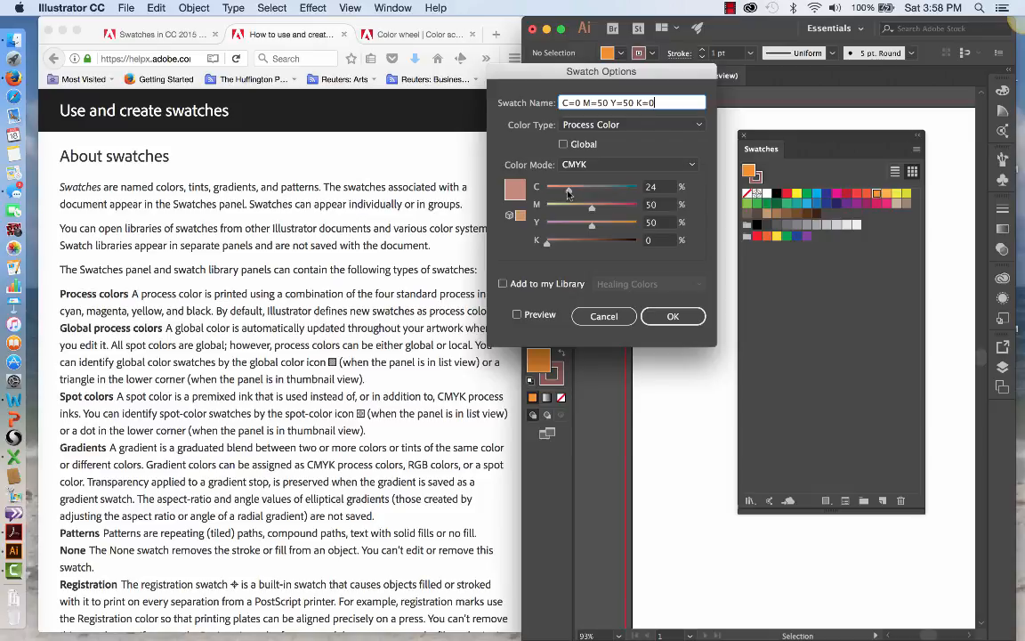
pyautogui.moveTo(546, 243); pyautogui.dragTo(560, 242)
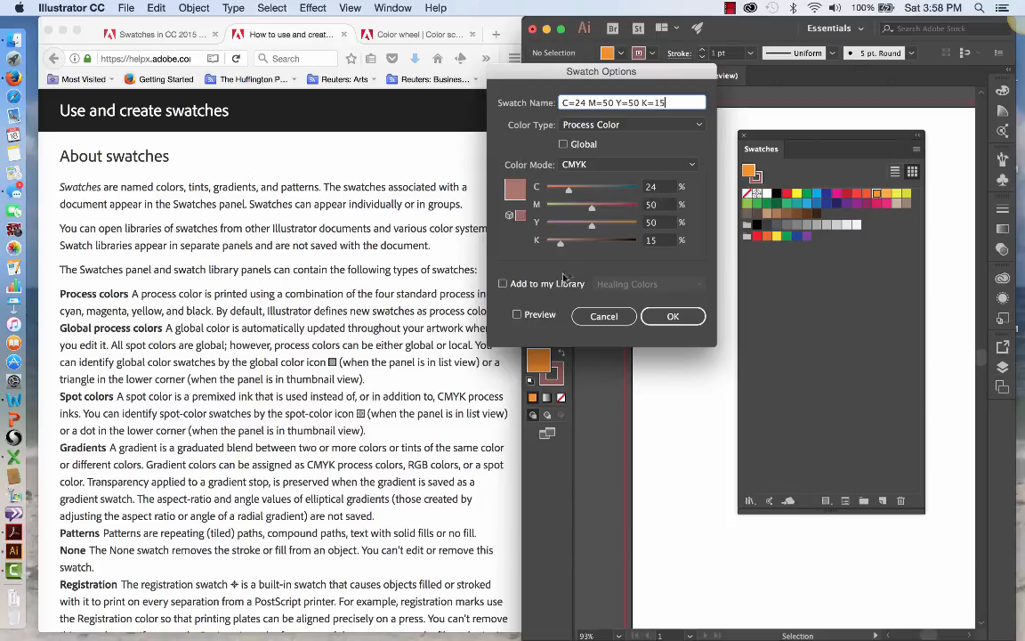
# Add the edited swatch to a newly created library with preview on, apply the swatch options, and collapse the Libraries panel
pyautogui.click(504, 284)
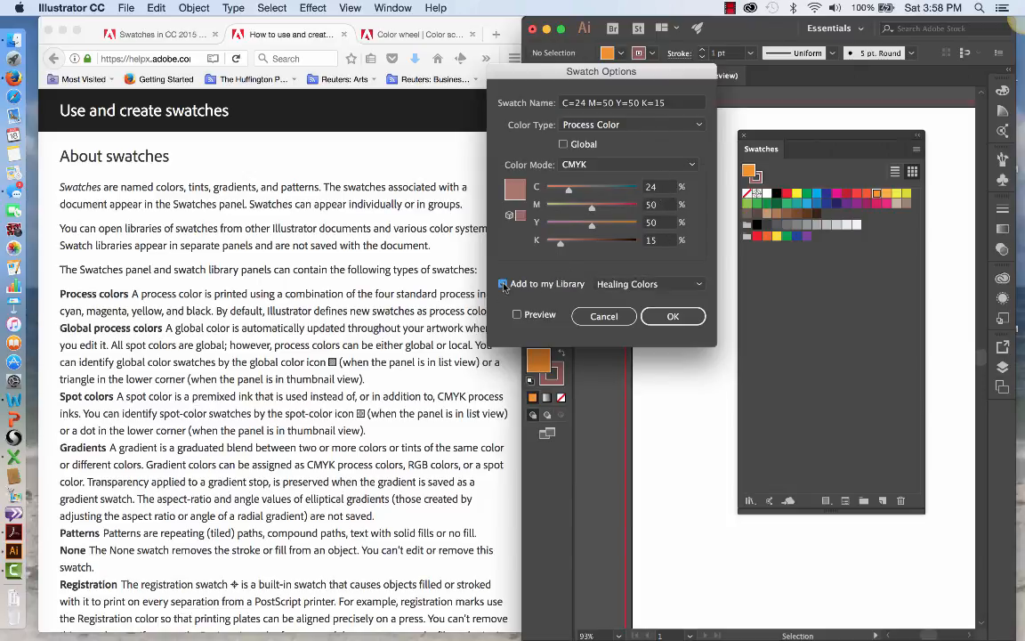
pyautogui.click(680, 288)
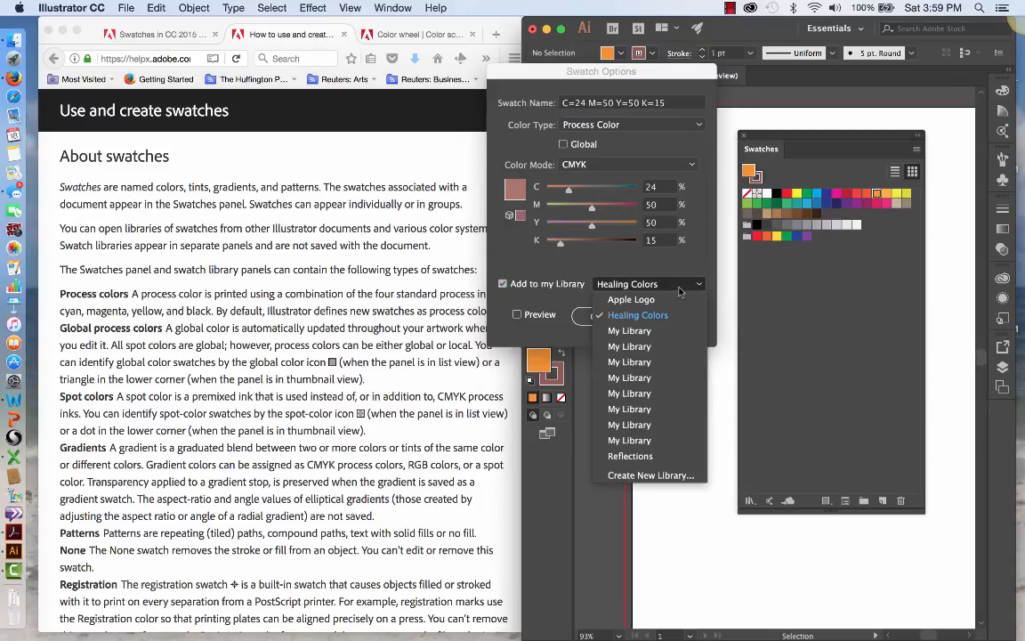
pyautogui.click(651, 475)
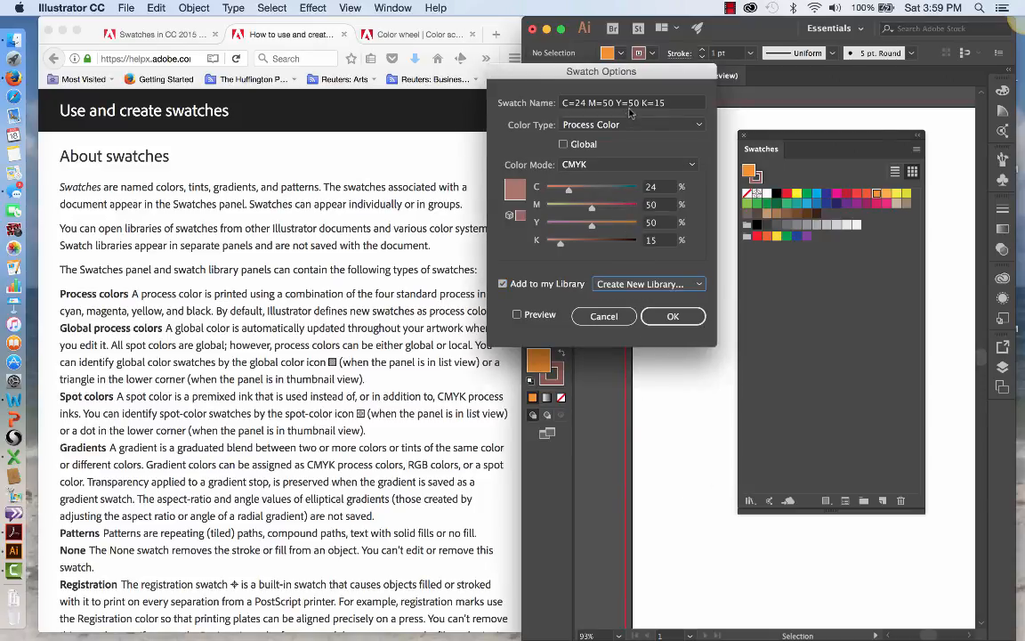
pyautogui.click(517, 315)
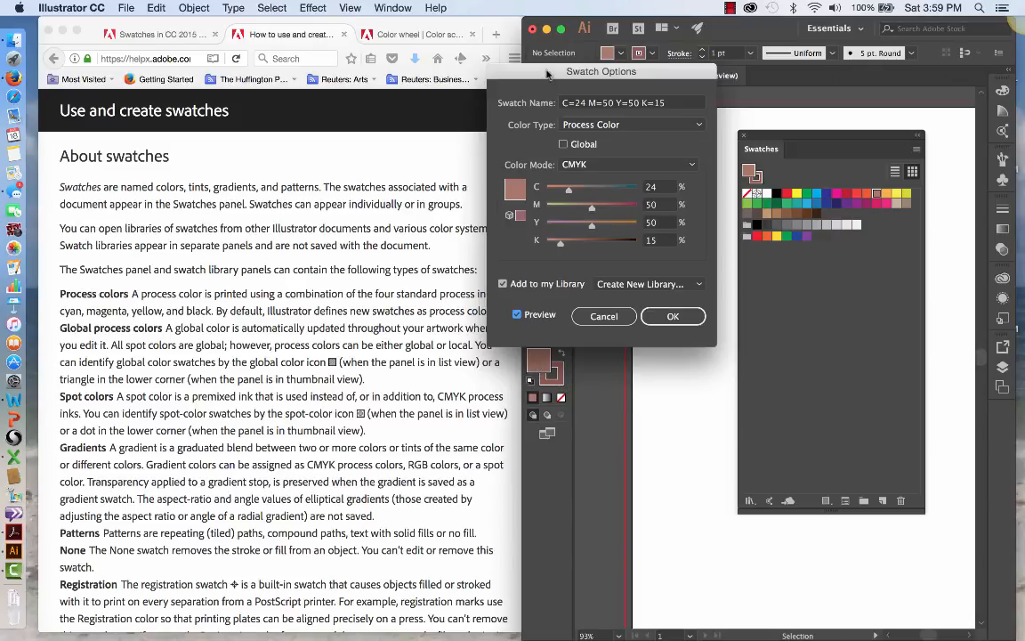
pyautogui.moveTo(509, 95); pyautogui.dragTo(316, 147)
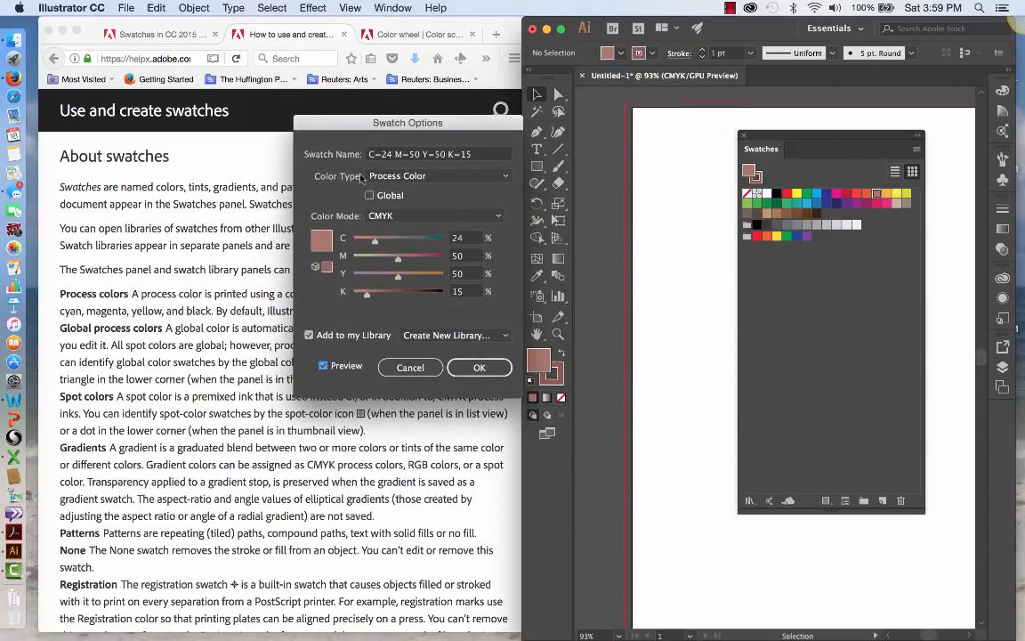
pyautogui.click(495, 375)
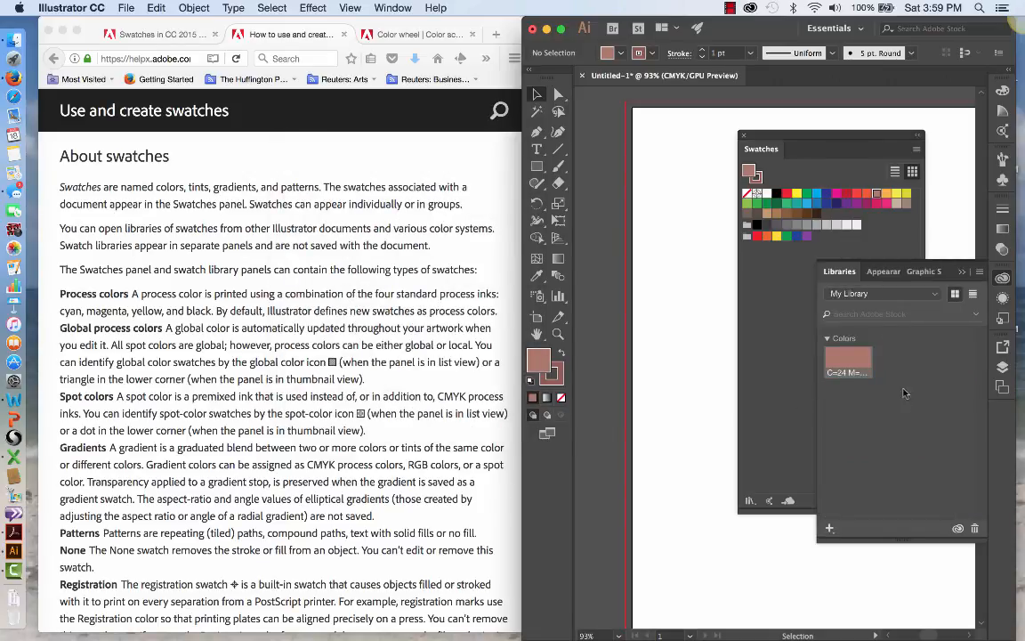
pyautogui.click(963, 271)
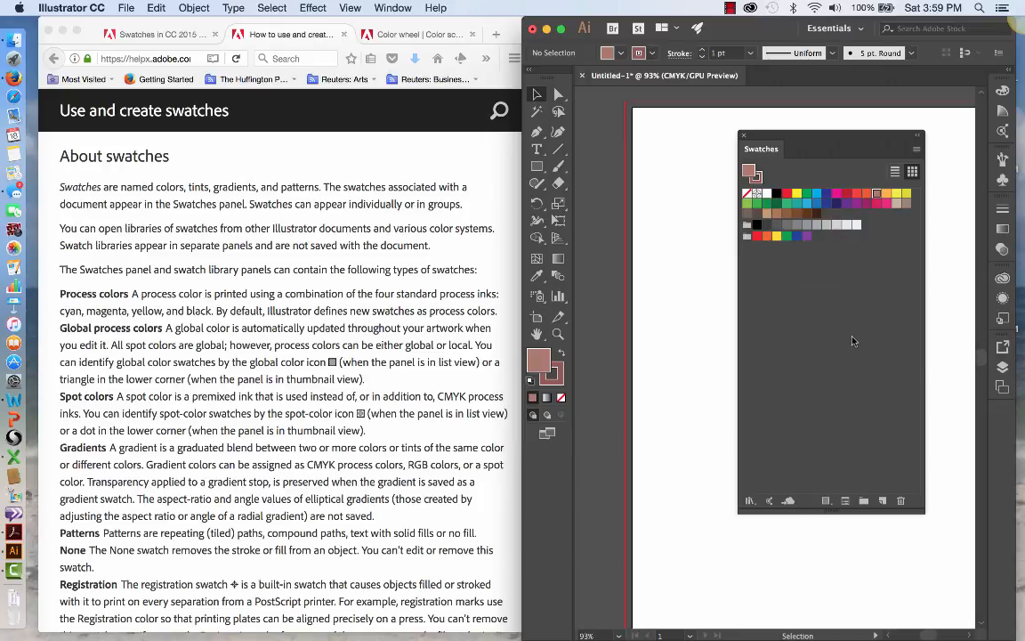
# Review the Swatches panel's menu commands and close the panel
pyautogui.click(917, 149)
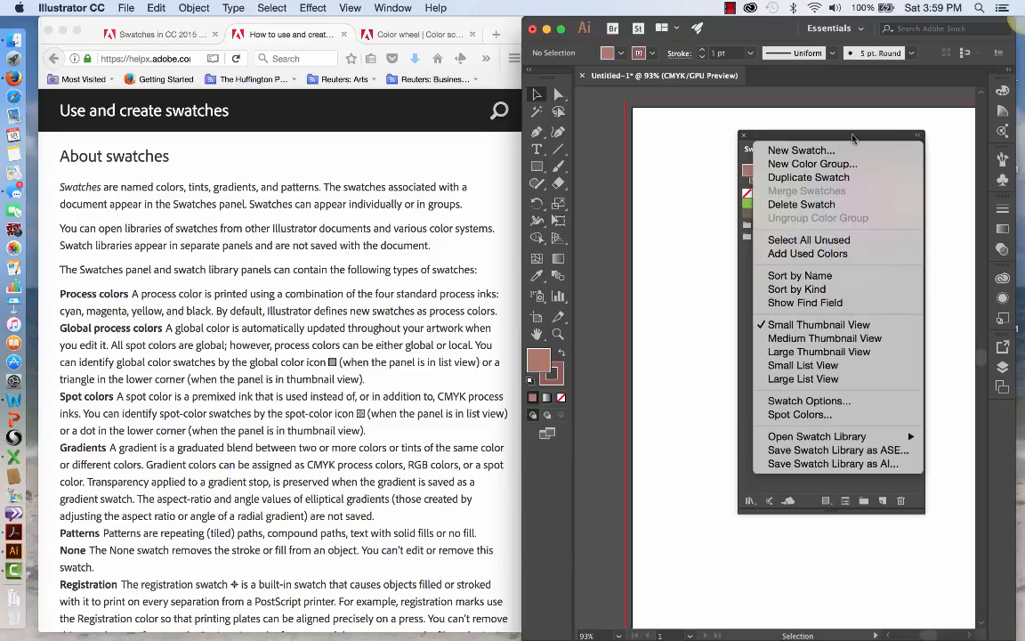
pyautogui.click(899, 133)
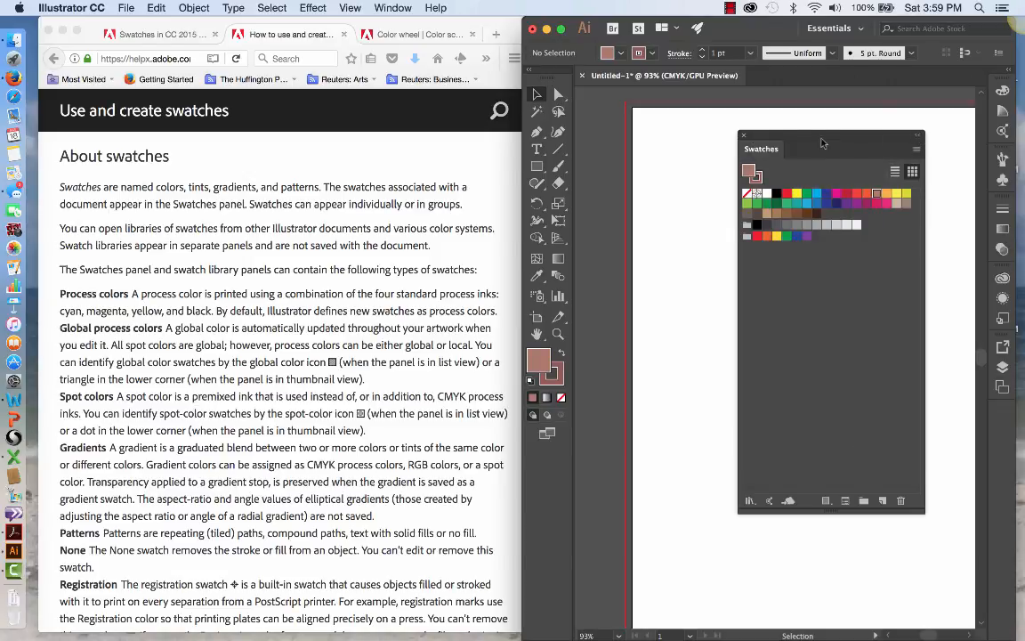
pyautogui.click(744, 138)
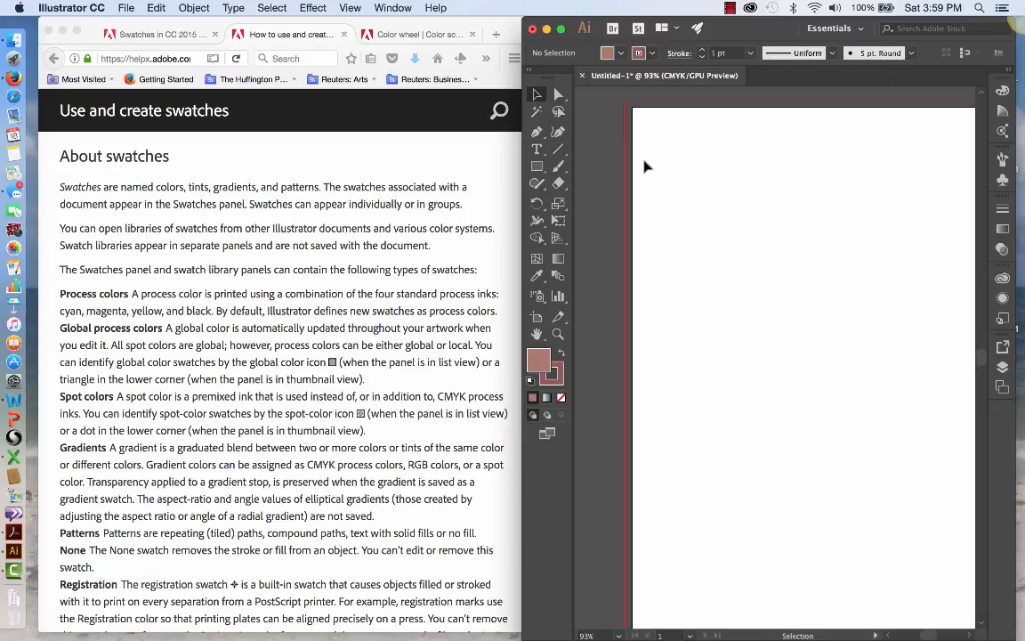
# Draw four filled rectangles: about 1.3 × 5.02 in, 3 × 1.9 in, a very thin vertical one, and 3.46 × 2 in; close the Transform panel
pyautogui.click(537, 167)
pyautogui.moveTo(691, 148); pyautogui.dragTo(753, 386)
pyautogui.moveTo(773, 302)
pyautogui.mouseDown()
pyautogui.moveTo(909, 314)
pyautogui.moveTo(918, 390)
pyautogui.mouseUp()
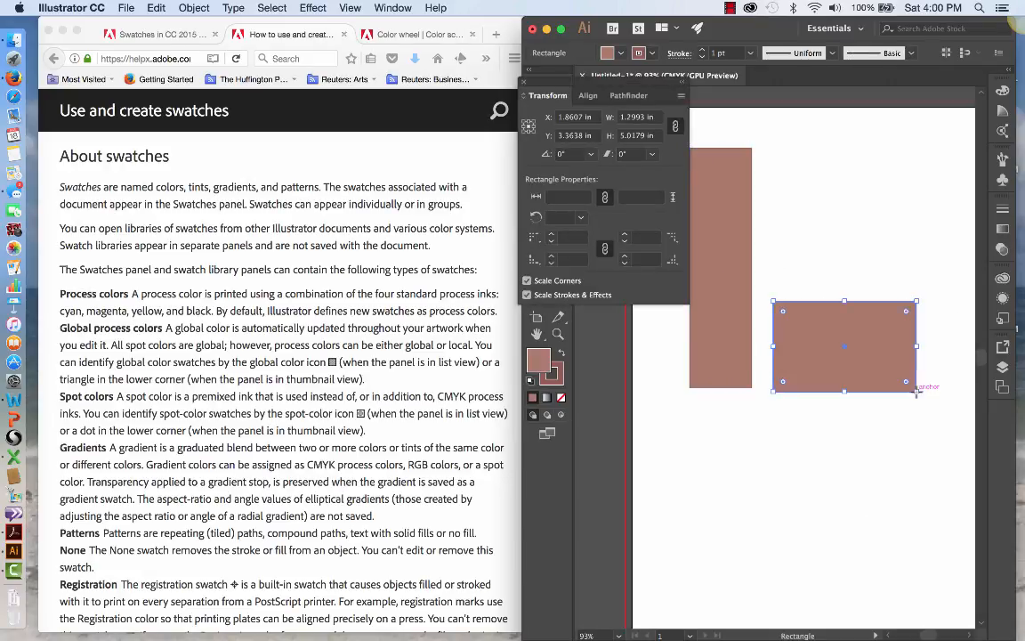
pyautogui.moveTo(857, 174); pyautogui.dragTo(859, 290)
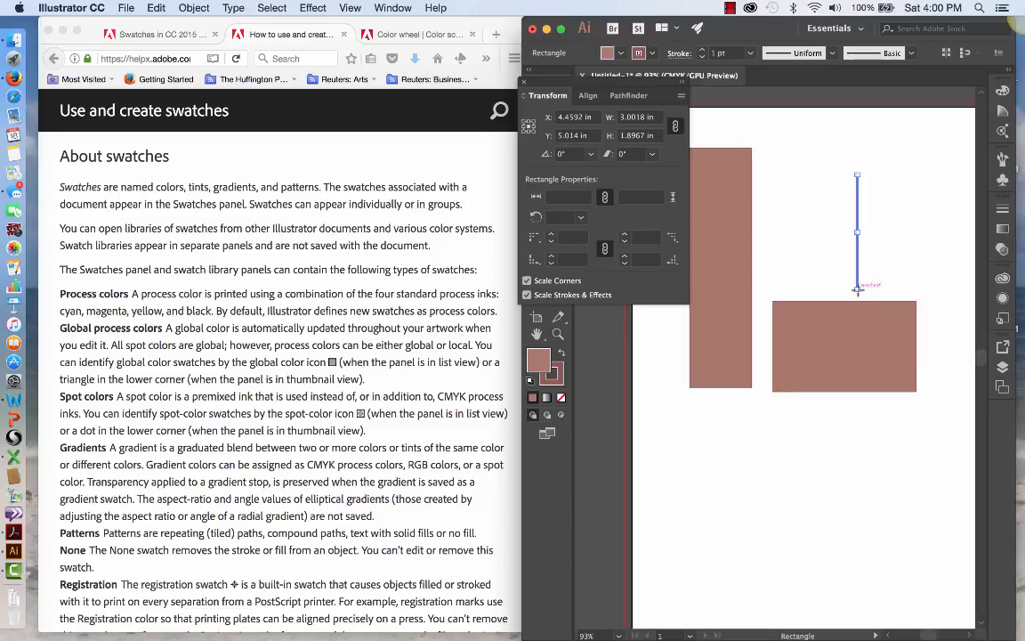
pyautogui.moveTo(732, 473)
pyautogui.mouseDown()
pyautogui.moveTo(894, 506)
pyautogui.moveTo(900, 570)
pyautogui.mouseUp()
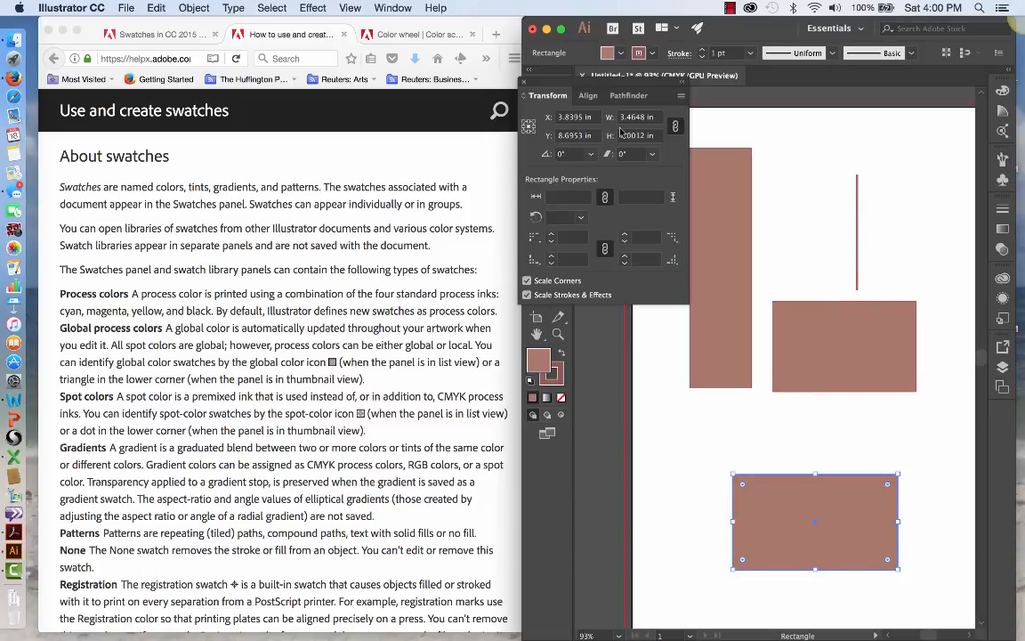
pyautogui.click(525, 83)
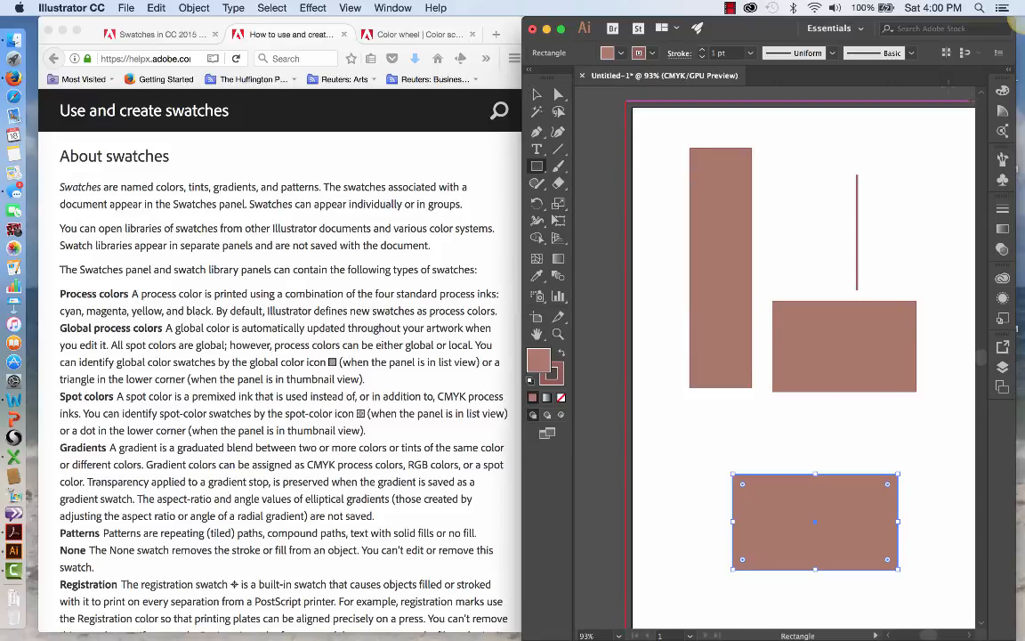
# Reopen the Swatches panel and move it clear of the drawn rectangles, creating no additional rectangle
pyautogui.click(400, 8)
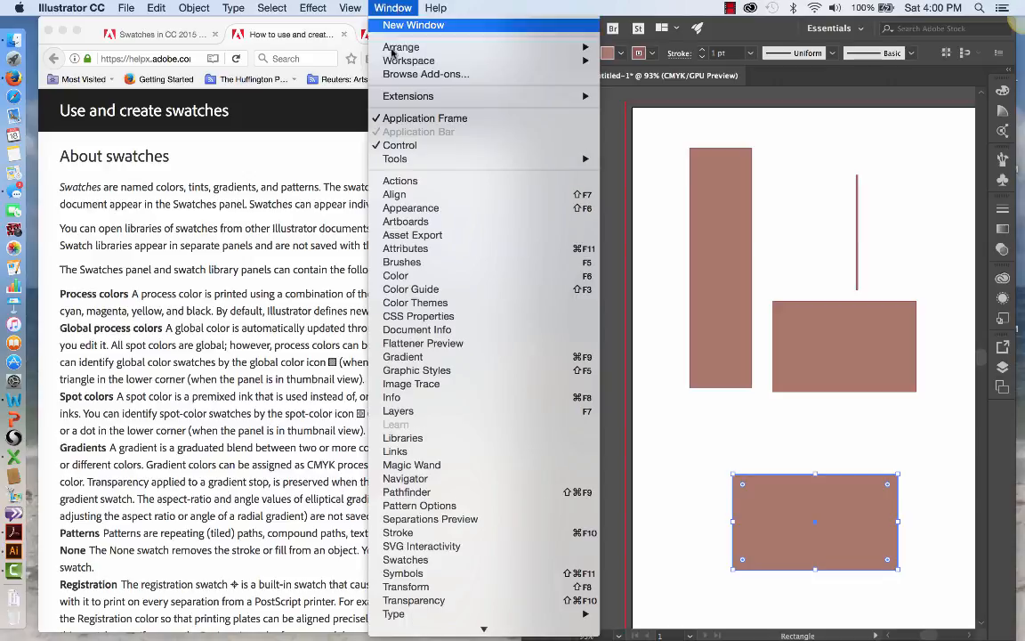
pyautogui.click(409, 563)
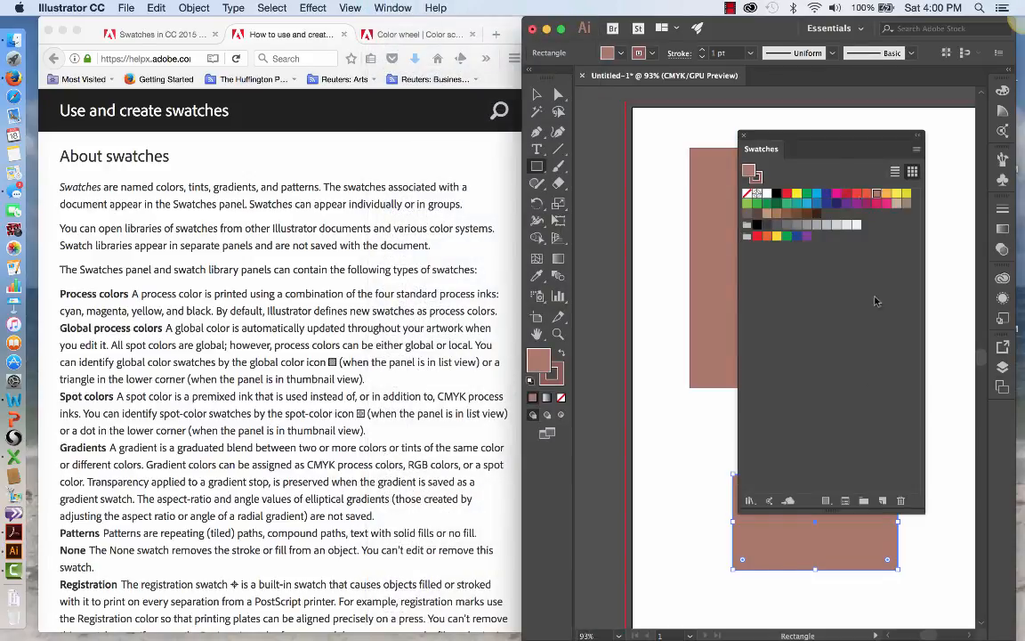
pyautogui.moveTo(820, 141); pyautogui.dragTo(577, 143)
pyautogui.click(727, 208)
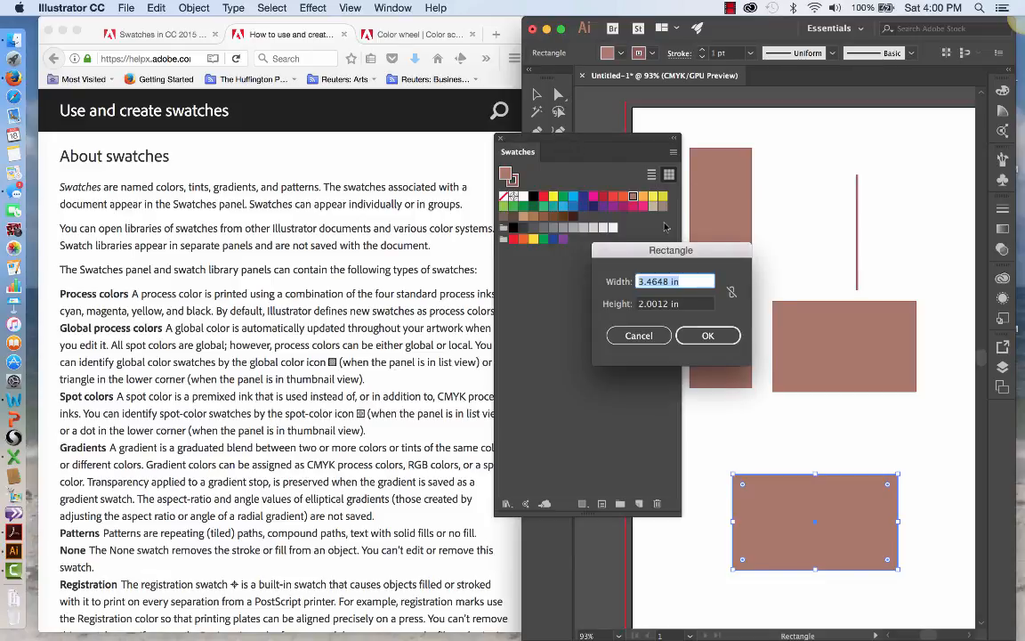
pyautogui.click(652, 342)
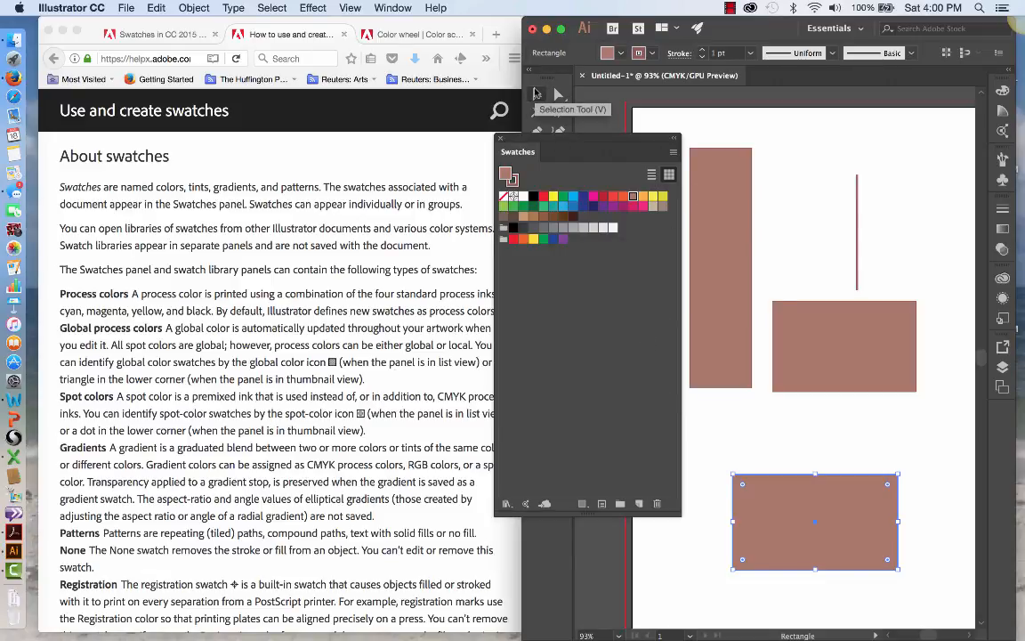
# Fill the tall vertical rectangle with the magenta swatch
pyautogui.click(537, 94)
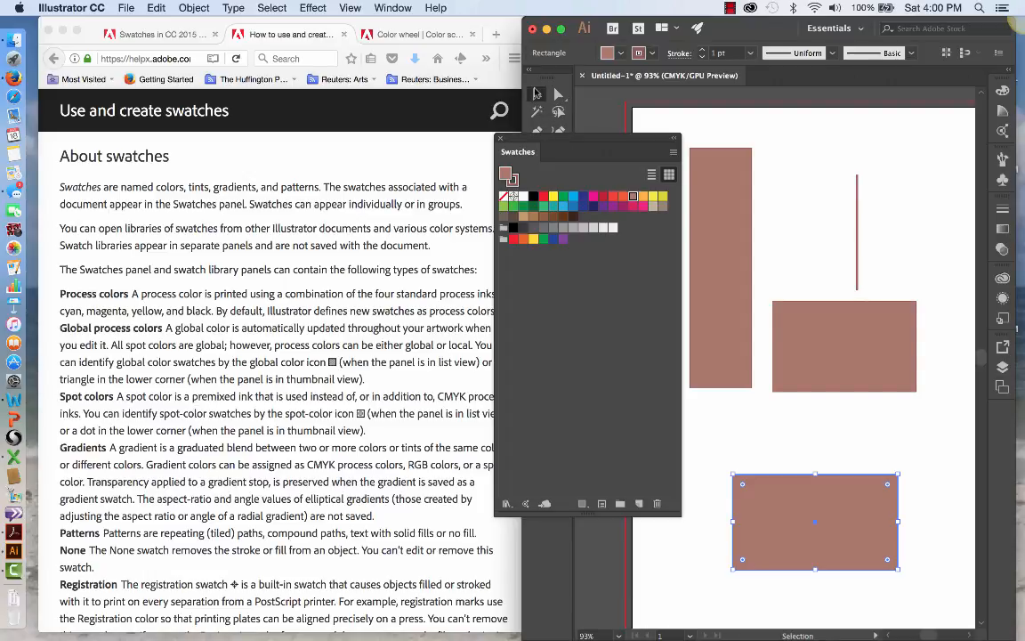
pyautogui.click(744, 224)
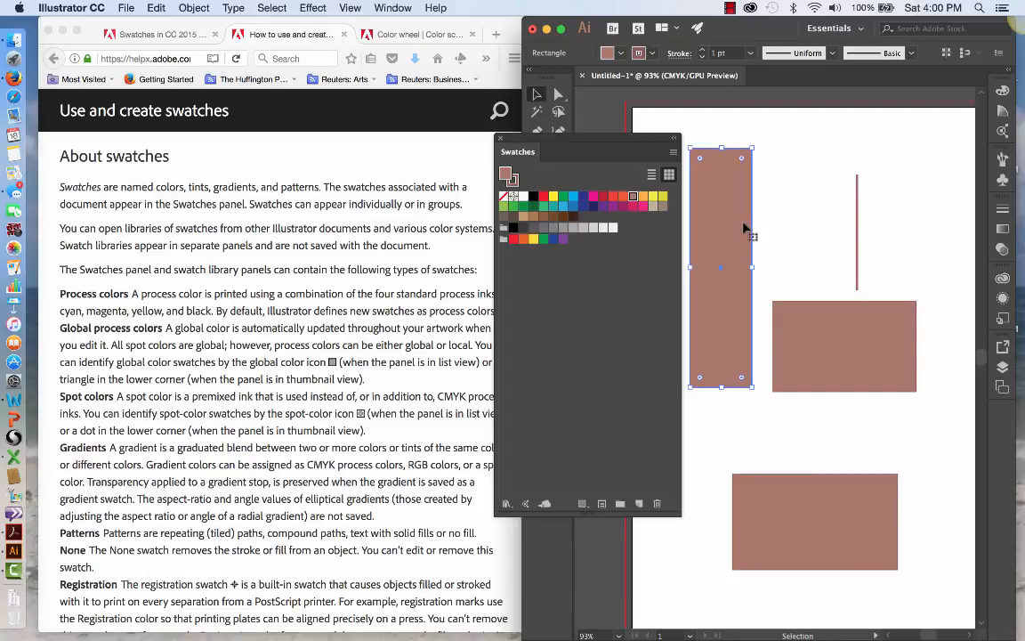
pyautogui.click(594, 196)
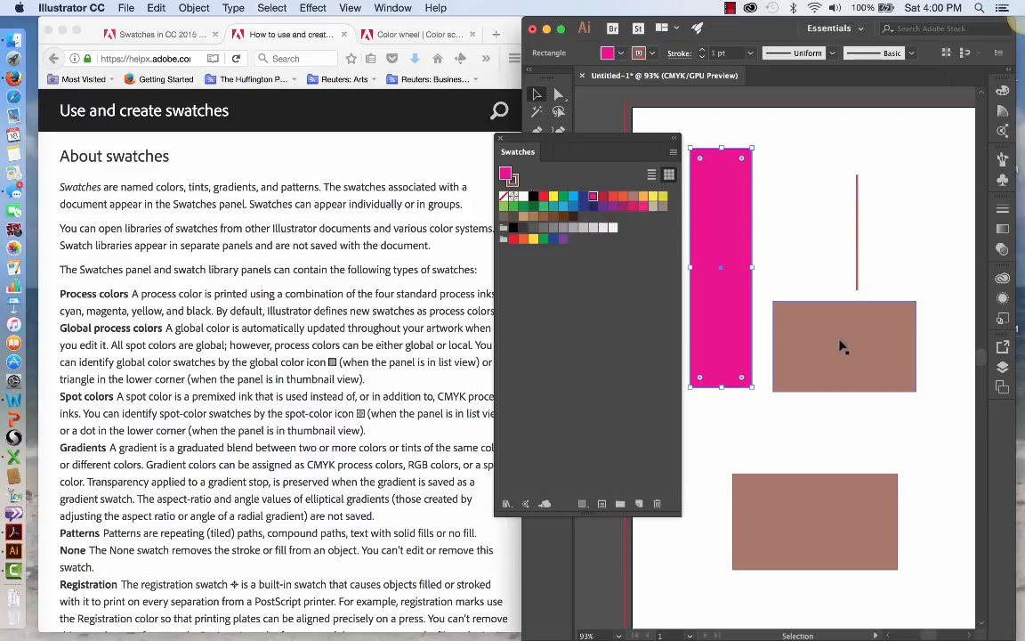
# Fill the rectangle beside the magenta one with the purple swatch and the lower rectangle with dark green, leaving nothing selected
pyautogui.click(857, 356)
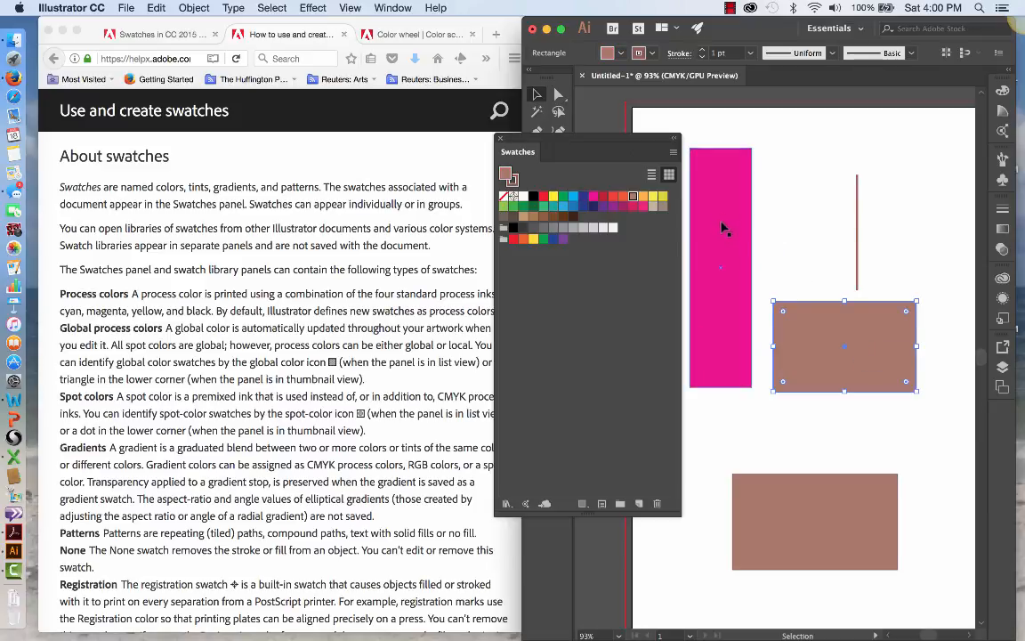
pyautogui.click(613, 212)
pyautogui.click(835, 538)
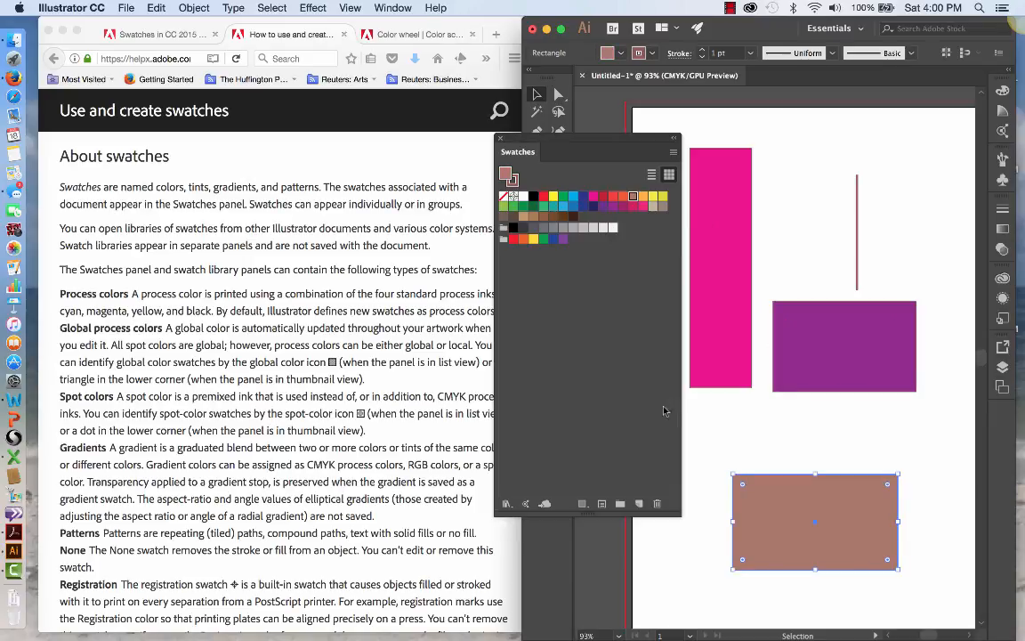
pyautogui.click(532, 207)
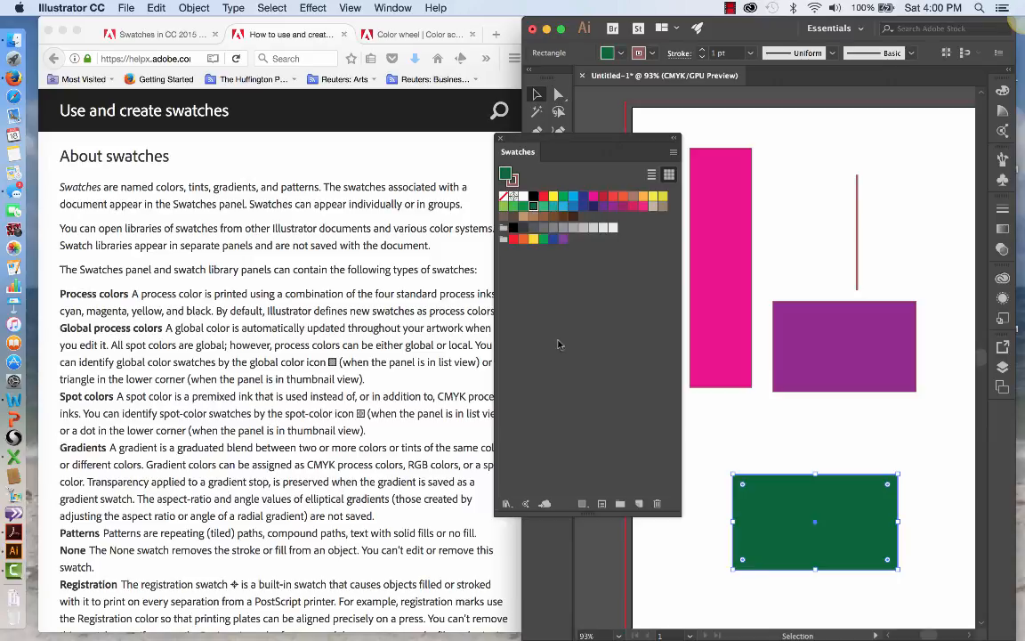
pyautogui.click(799, 437)
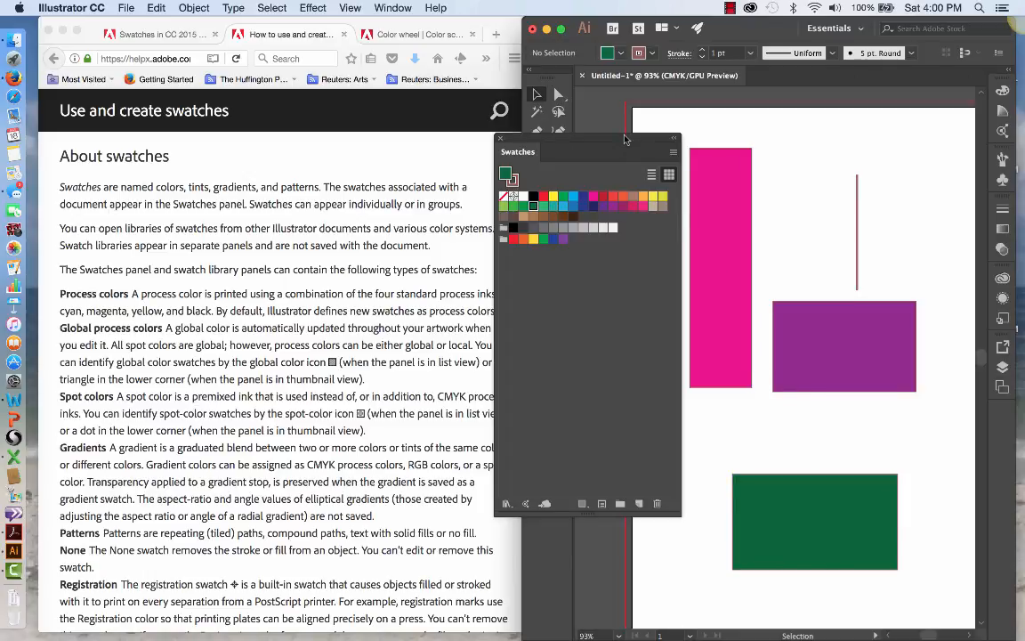
# Move the Swatches panel off the toolbar and inspect the fill and stroke colors of the magenta and purple rectangles
pyautogui.moveTo(626, 140); pyautogui.dragTo(443, 191)
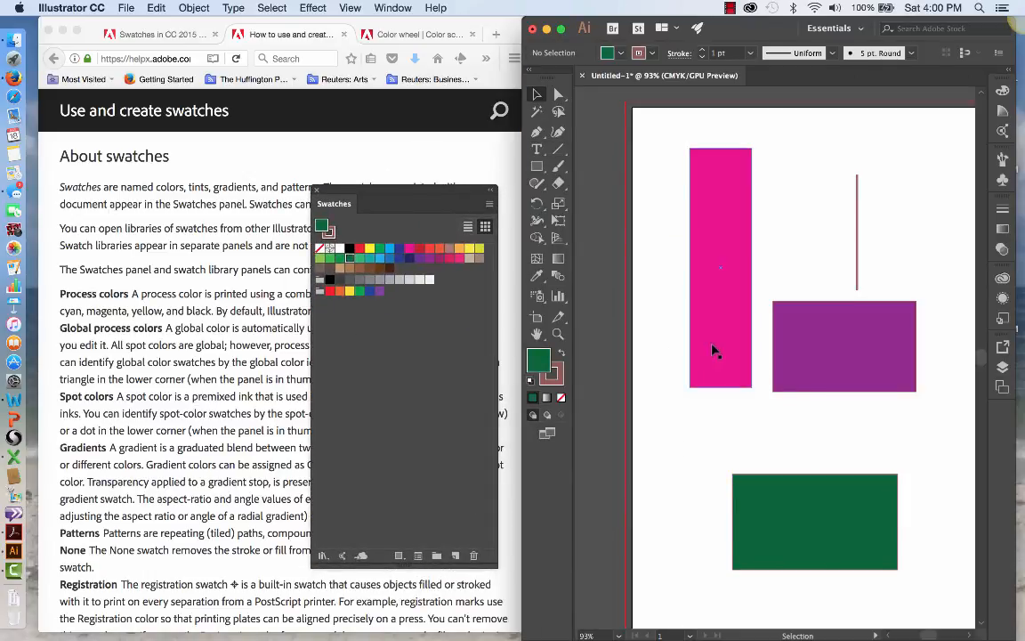
pyautogui.click(703, 285)
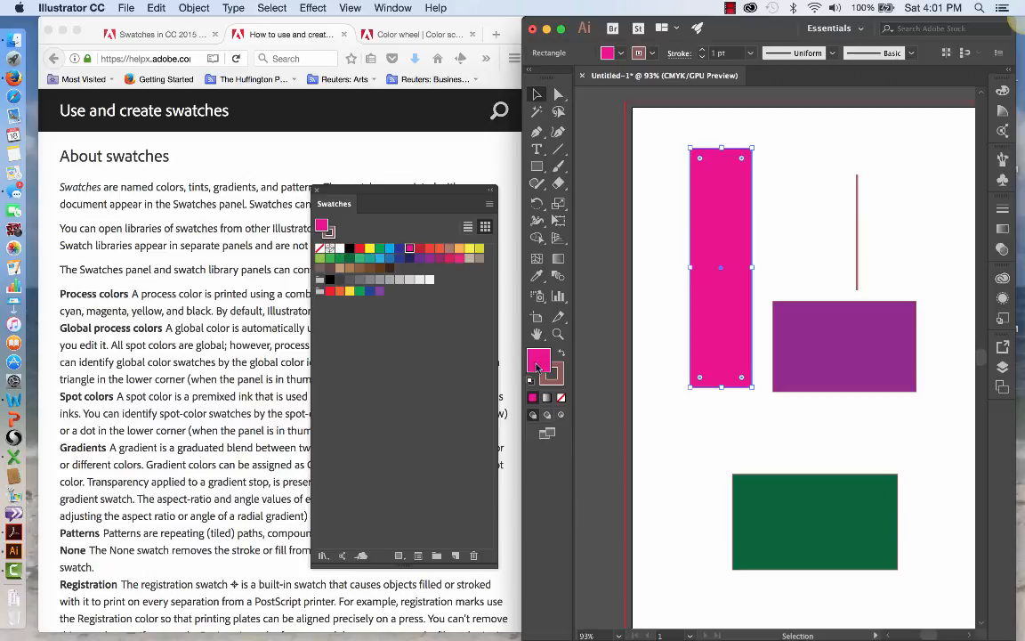
pyautogui.click(820, 351)
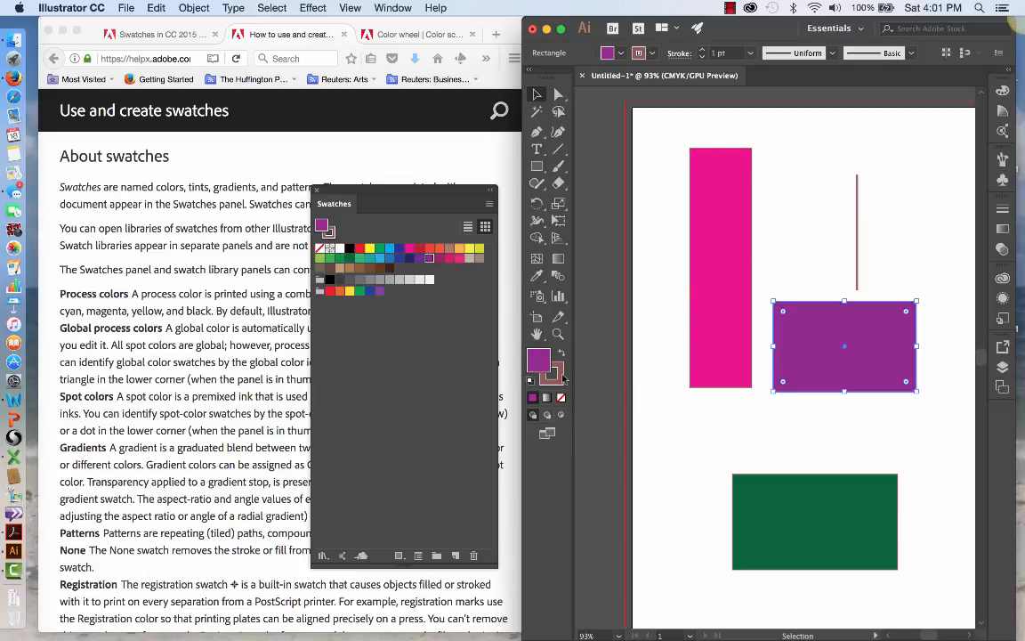
pyautogui.click(788, 224)
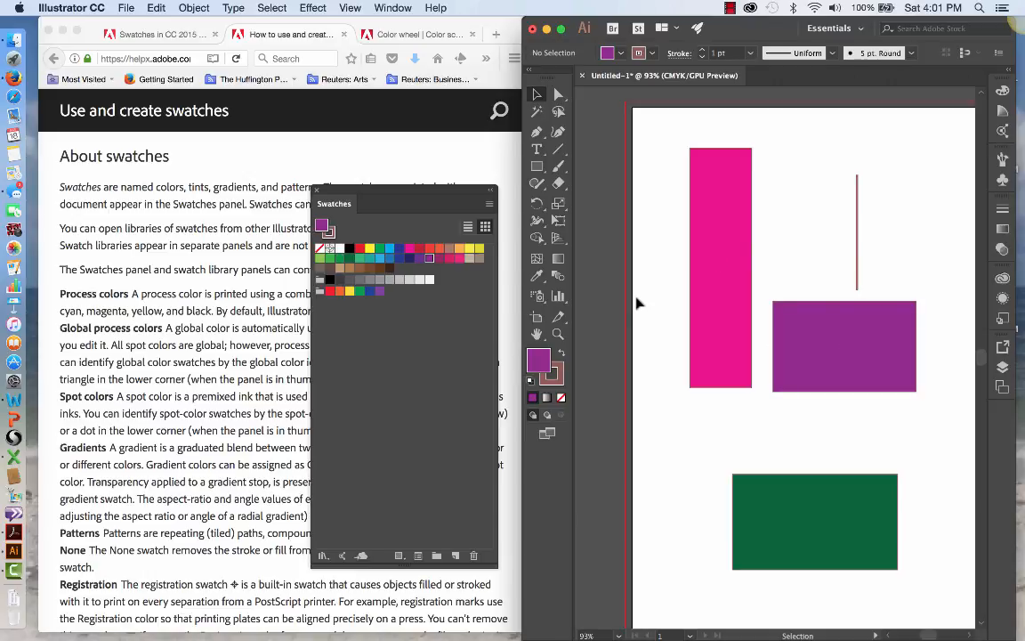
pyautogui.click(558, 333)
pyautogui.click(637, 146)
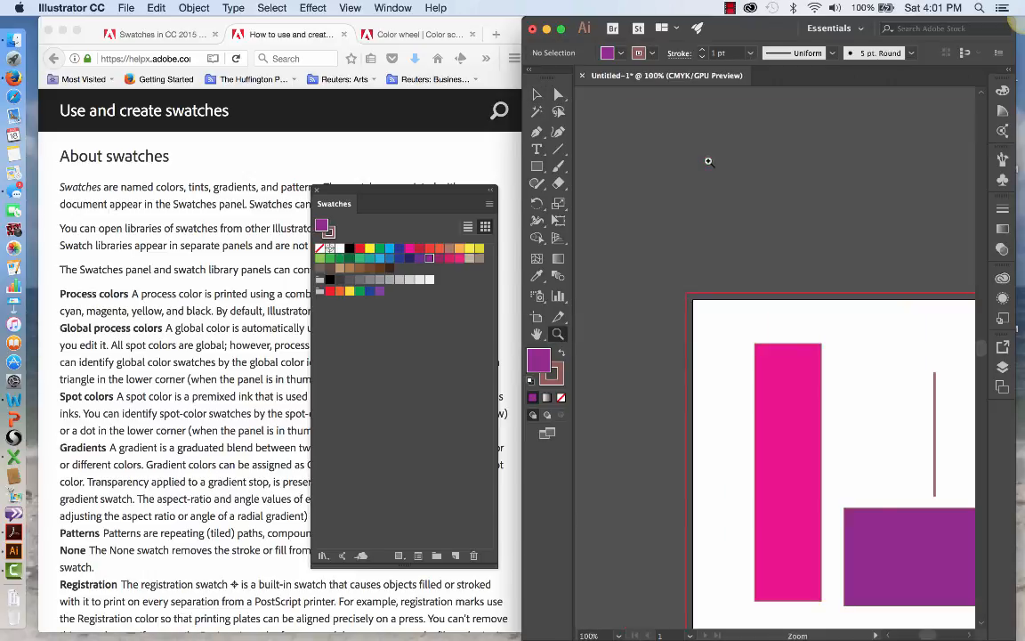
pyautogui.click(797, 390)
pyautogui.click(799, 392)
pyautogui.click(799, 391)
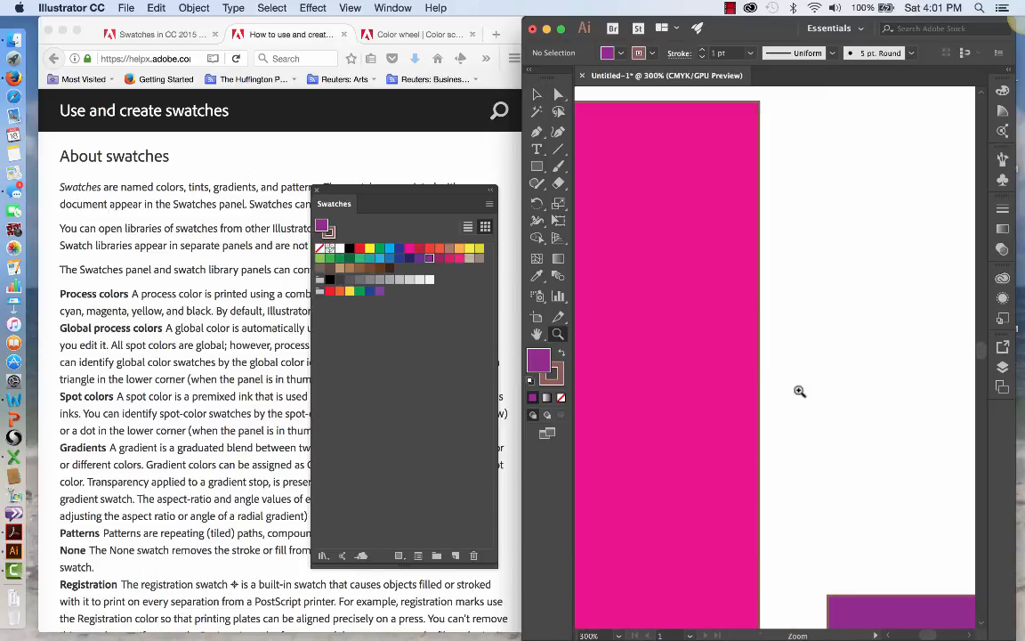
pyautogui.click(752, 319)
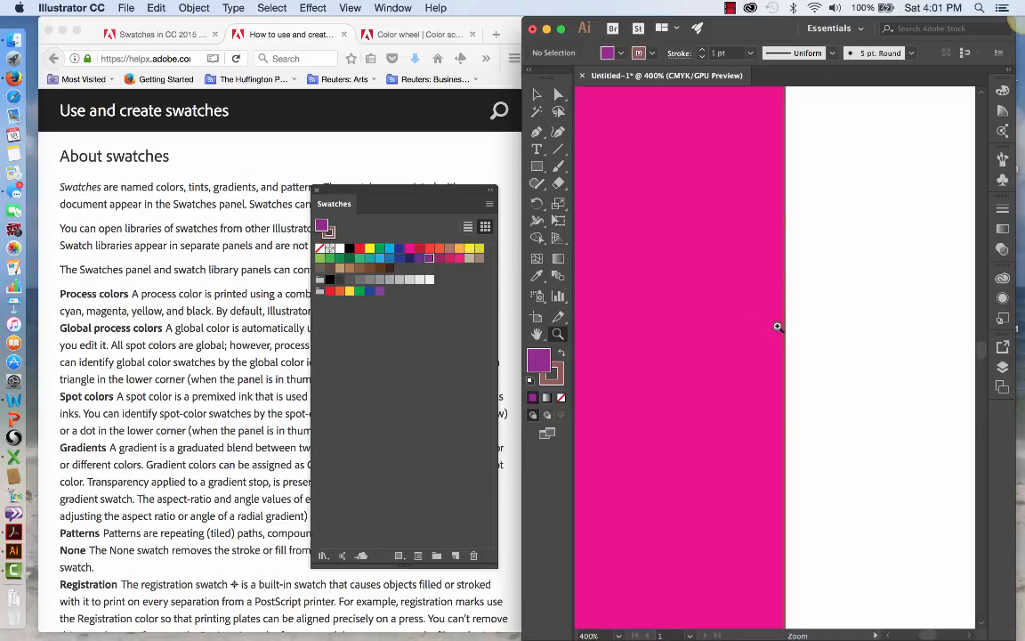
pyautogui.press('super+0')
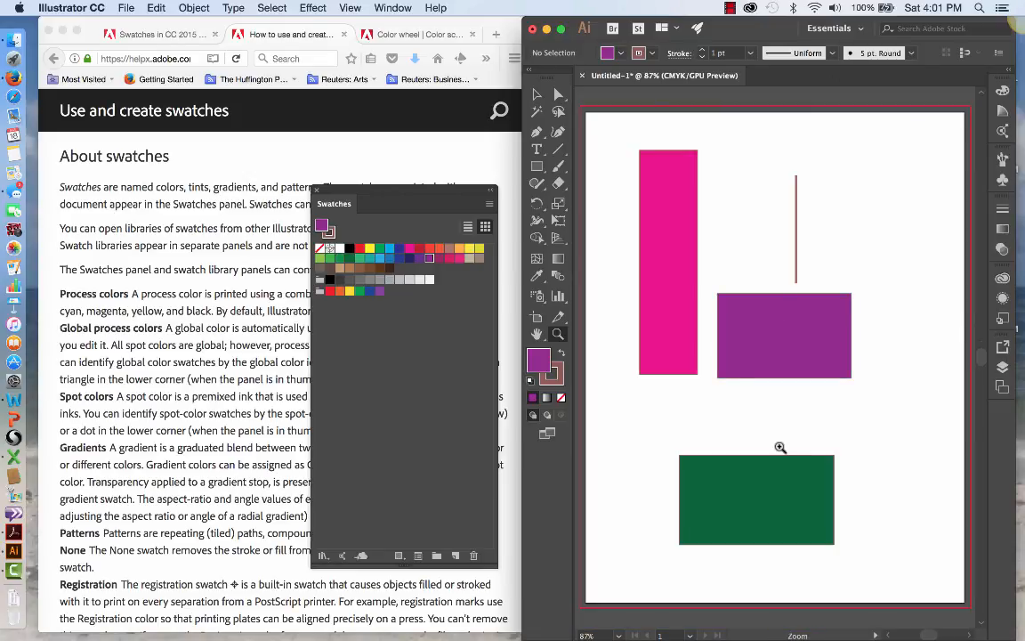
# Select all unused swatches in the Swatches panel and delete them, confirming the deletion
pyautogui.click(489, 207)
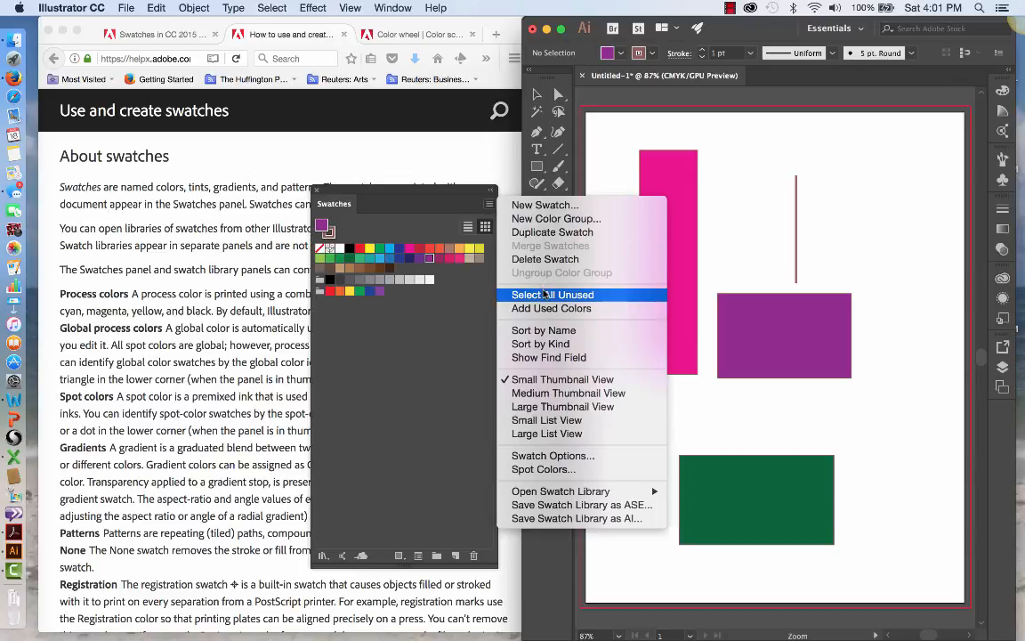
pyautogui.click(462, 353)
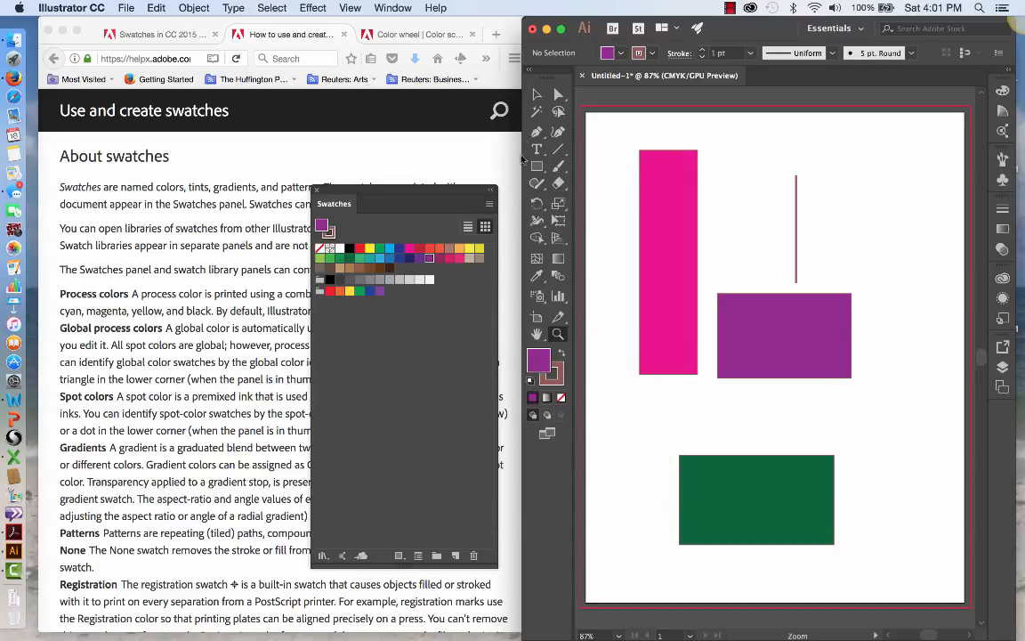
pyautogui.click(489, 206)
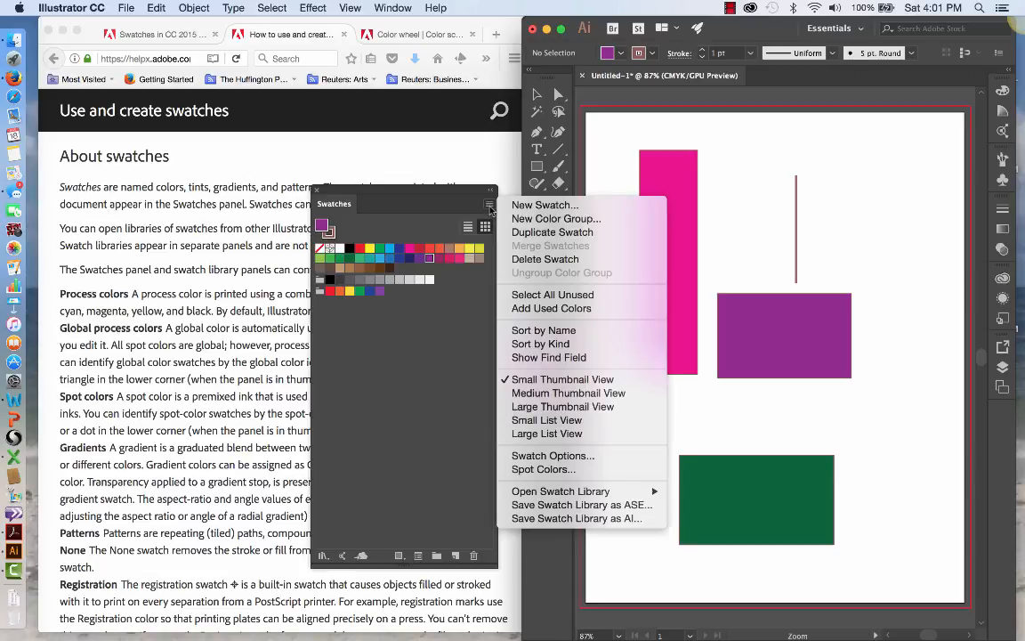
pyautogui.click(535, 296)
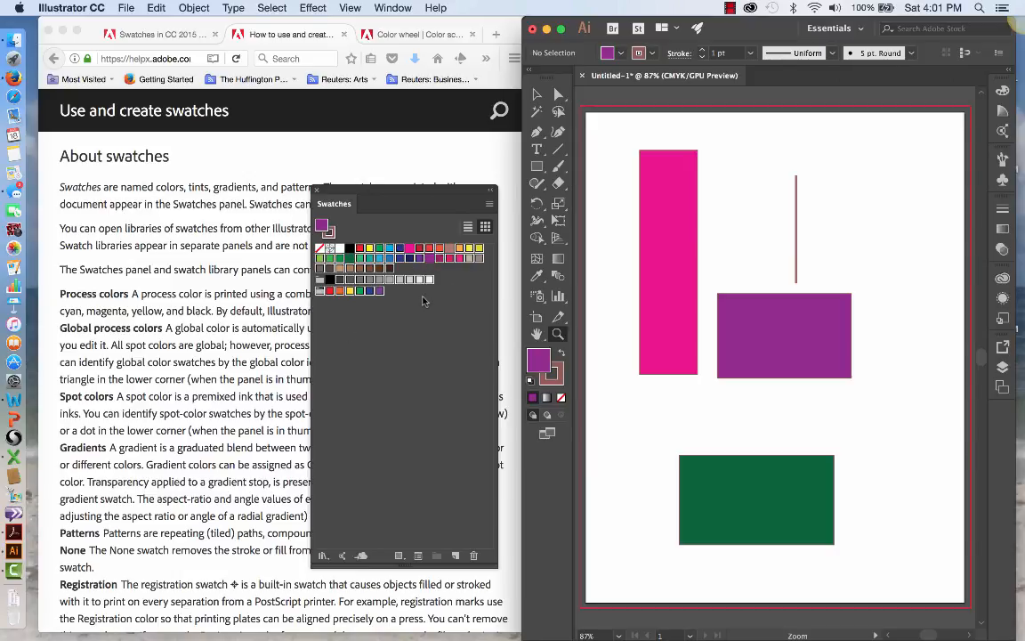
pyautogui.click(489, 204)
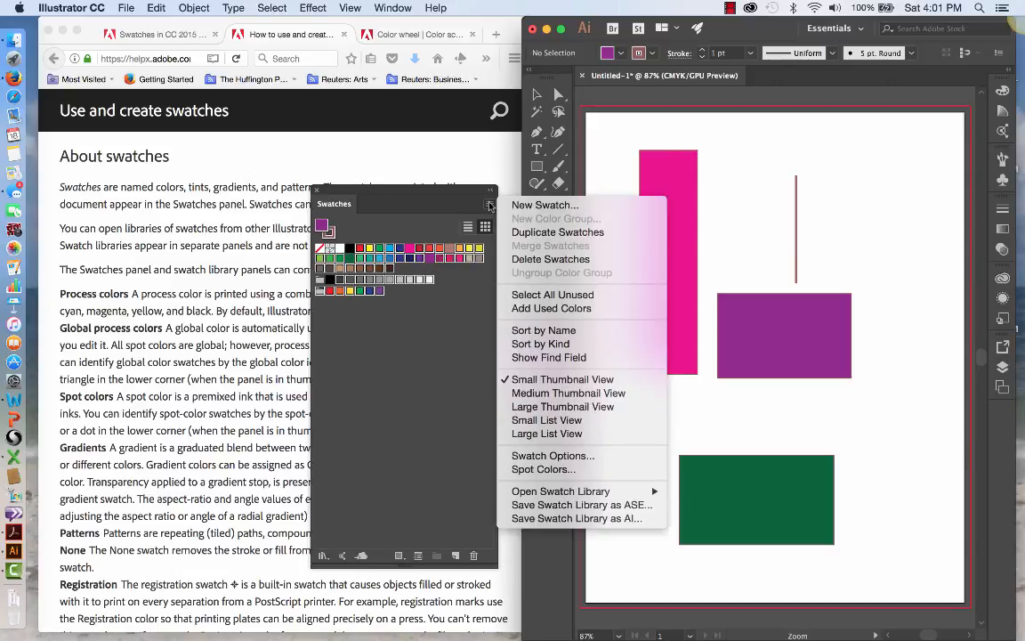
pyautogui.click(547, 259)
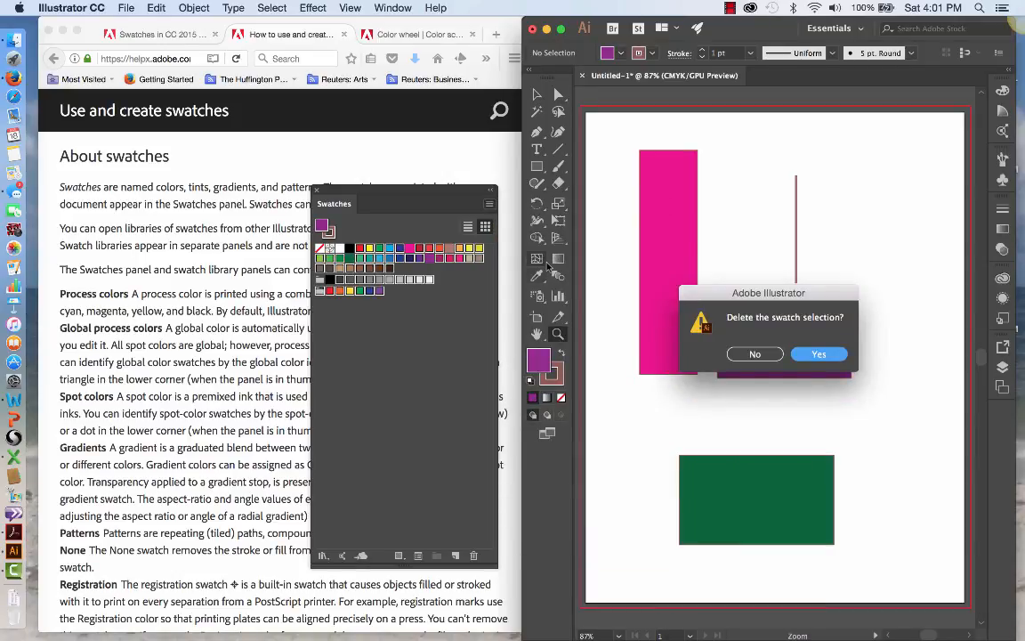
pyautogui.click(817, 356)
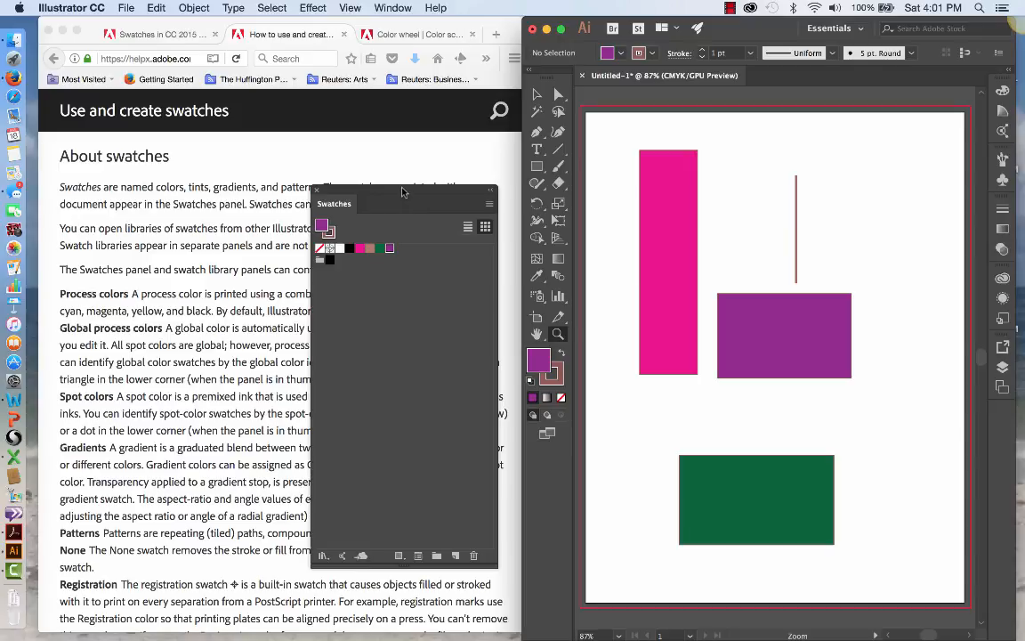
# Move the Swatches panel closer to the artwork and open the Color Picker for the current purple fill
pyautogui.moveTo(402, 192); pyautogui.dragTo(543, 142)
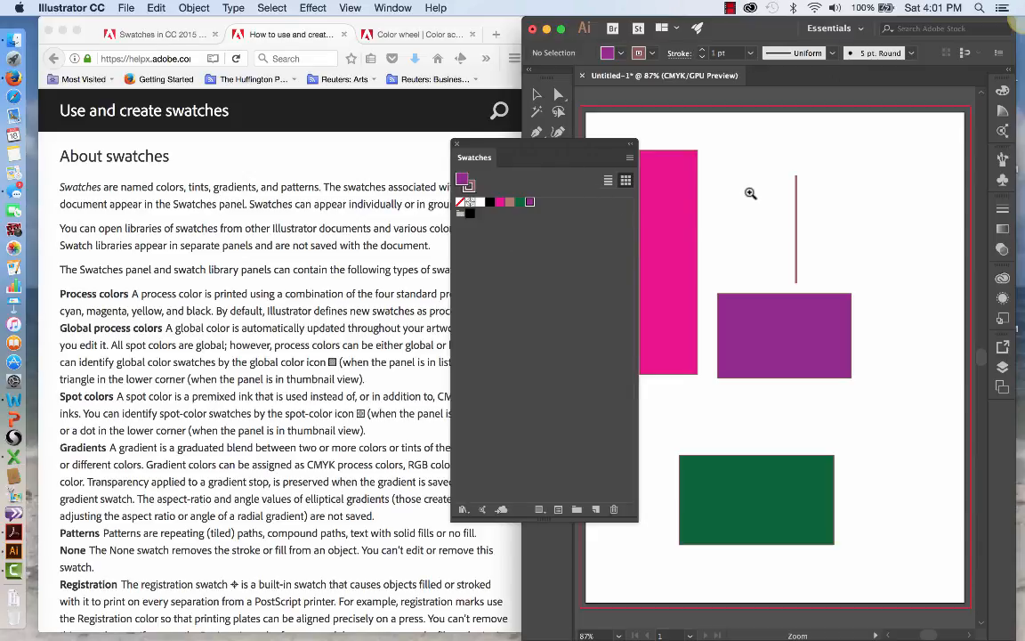
pyautogui.click(630, 158)
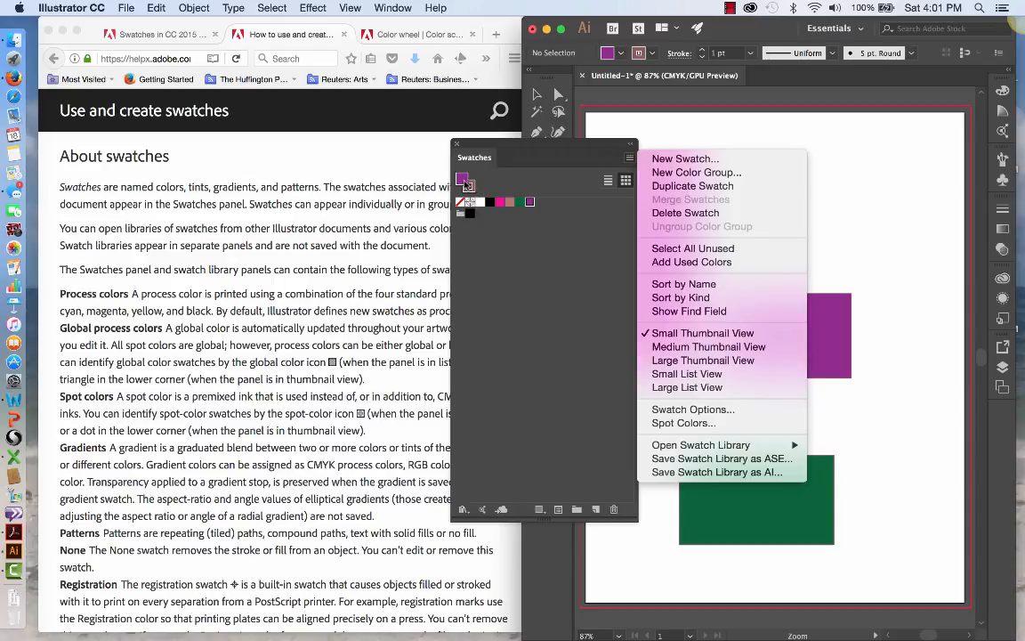
pyautogui.click(467, 184)
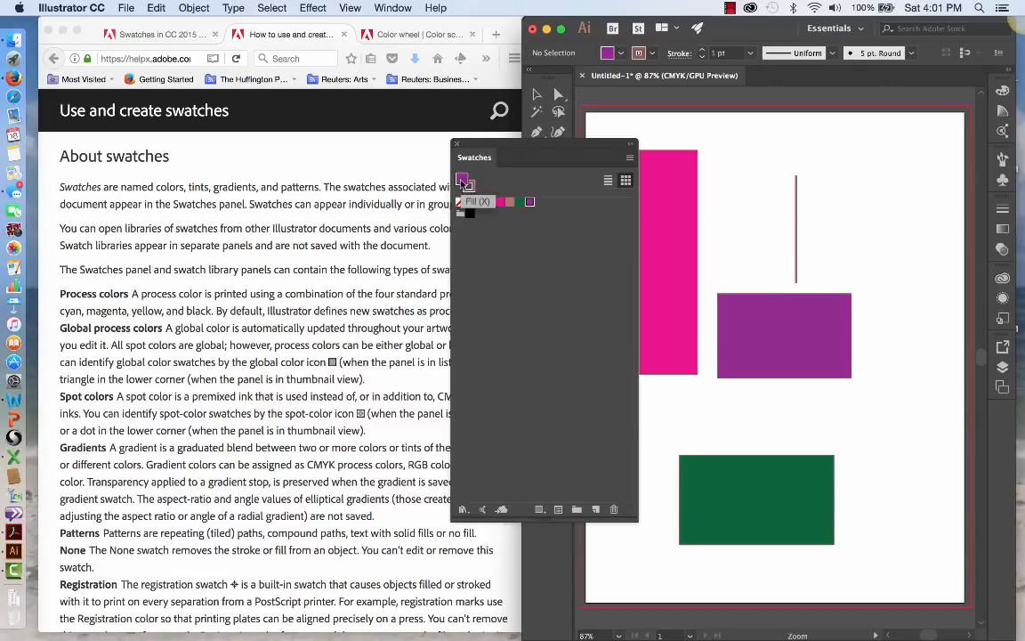
pyautogui.doubleClick(462, 181)
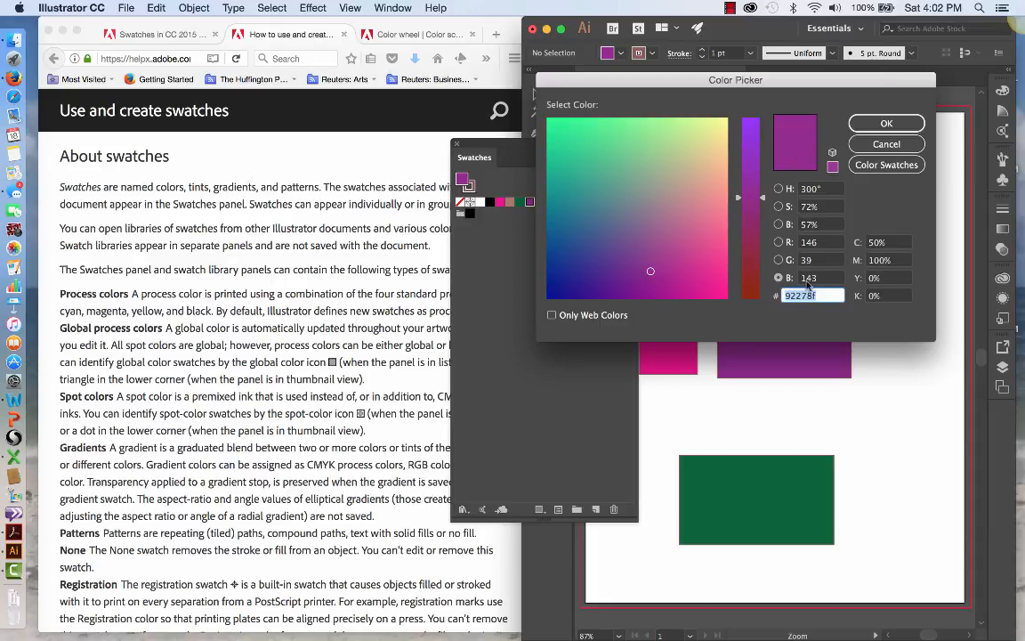
# Try different cyan values for the fill color, lowering it to about 26% and raising it to about 56%
pyautogui.click(878, 243)
pyautogui.press('Down')
pyautogui.press('Down')
pyautogui.press('Down')
pyautogui.press('Down')
pyautogui.press('Down')
pyautogui.press('Down')
pyautogui.press('Down')
pyautogui.press('Down')
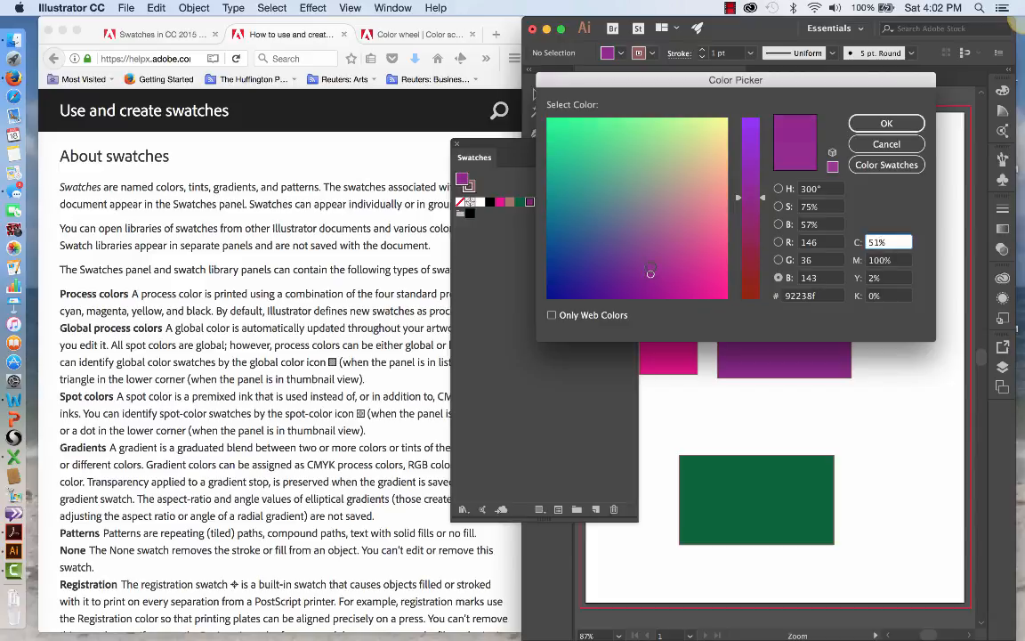
pyautogui.press('Down')
pyautogui.press('Down')
pyautogui.press('Down')
pyautogui.press('Down')
pyautogui.press('Down')
pyautogui.press('Down')
pyautogui.press('Down')
pyautogui.press('Down')
pyautogui.press('Down')
pyautogui.press('Down')
pyautogui.press('Down')
pyautogui.press('Down')
pyautogui.press('Down')
pyautogui.press('Down')
pyautogui.press('Down')
pyautogui.press('Down')
pyautogui.press('Down')
pyautogui.press('Down')
pyautogui.press('Down')
pyautogui.press('Down')
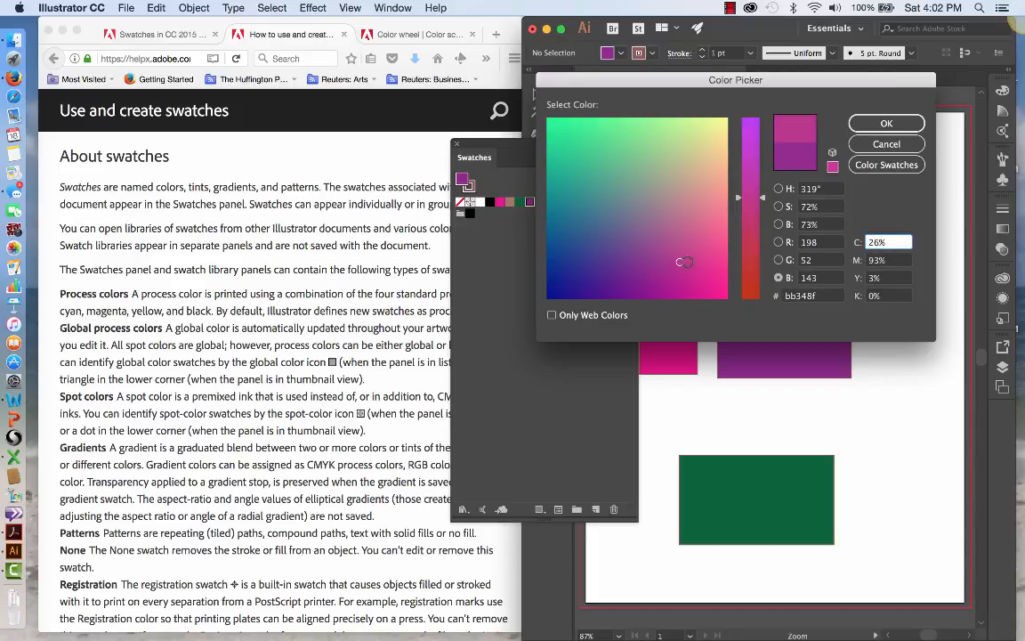
pyautogui.press('Up')
pyautogui.press('Up')
pyautogui.press('Up')
pyautogui.press('Up')
pyautogui.press('Up')
pyautogui.press('Up')
pyautogui.press('Up')
pyautogui.press('Up')
pyautogui.press('Up')
pyautogui.press('Up')
pyautogui.press('Up')
pyautogui.press('Up')
pyautogui.press('Up')
pyautogui.press('Up')
pyautogui.press('Up')
pyautogui.press('Up')
pyautogui.press('Up')
pyautogui.press('Up')
pyautogui.press('Up')
pyautogui.press('Up')
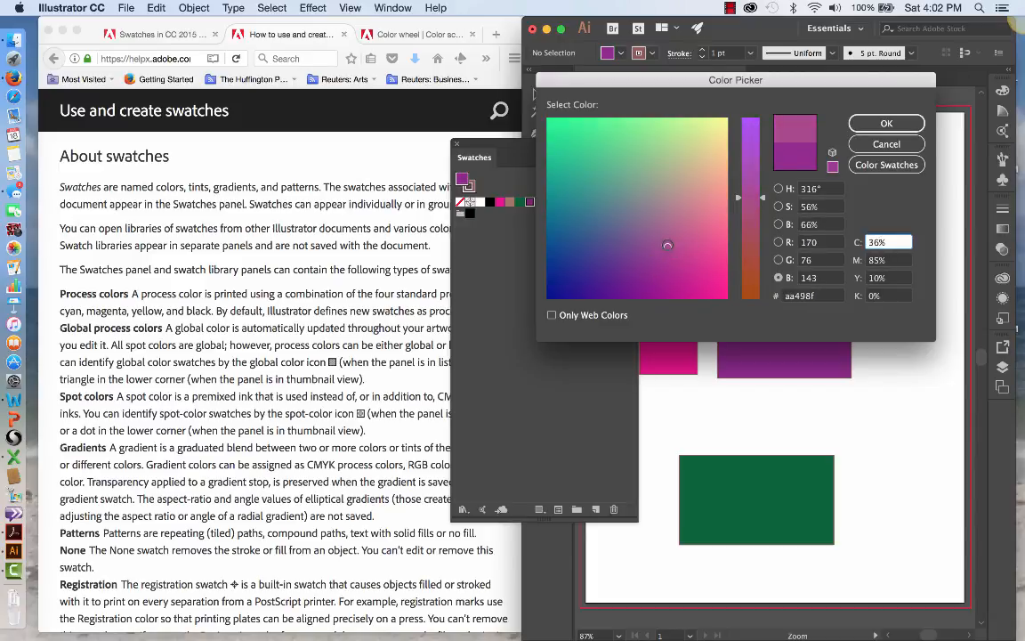
pyautogui.press('Up')
pyautogui.press('Up')
pyautogui.press('Up')
pyautogui.press('Up')
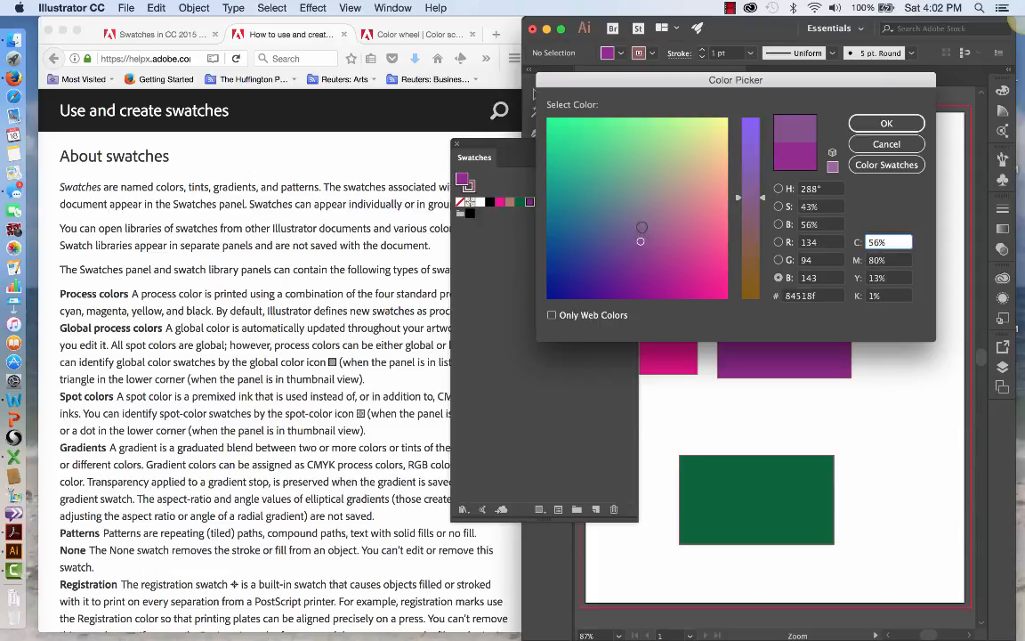
# Choose the bright magenta-violet #de16d6 from the color field and spectrum, and apply it as the current fill
pyautogui.moveTo(641, 234)
pyautogui.mouseDown()
pyautogui.moveTo(646, 268)
pyautogui.moveTo(648, 240)
pyautogui.mouseUp()
pyautogui.click(705, 283)
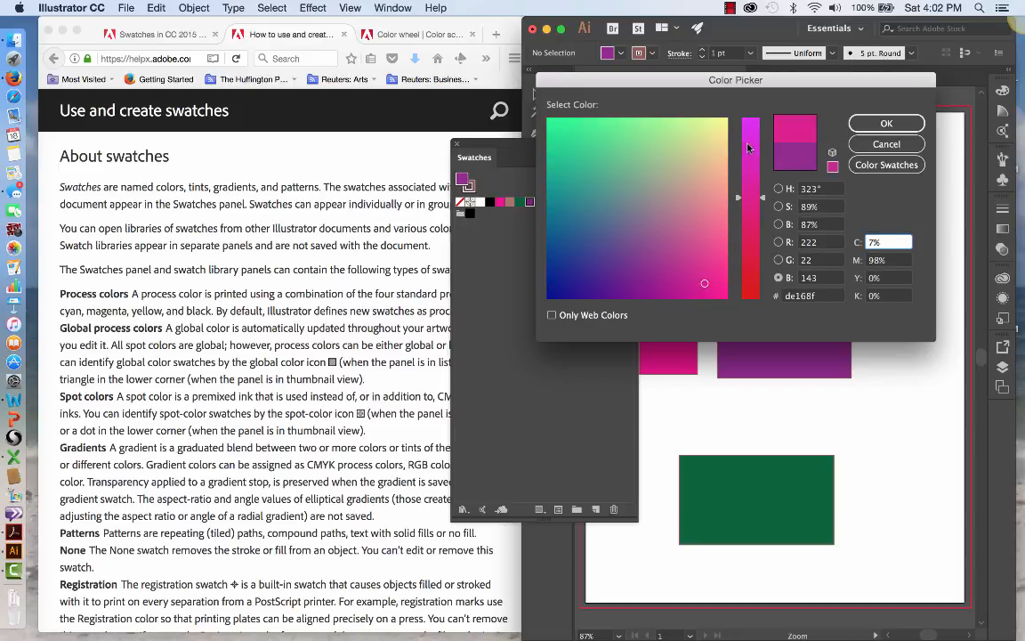
pyautogui.click(754, 148)
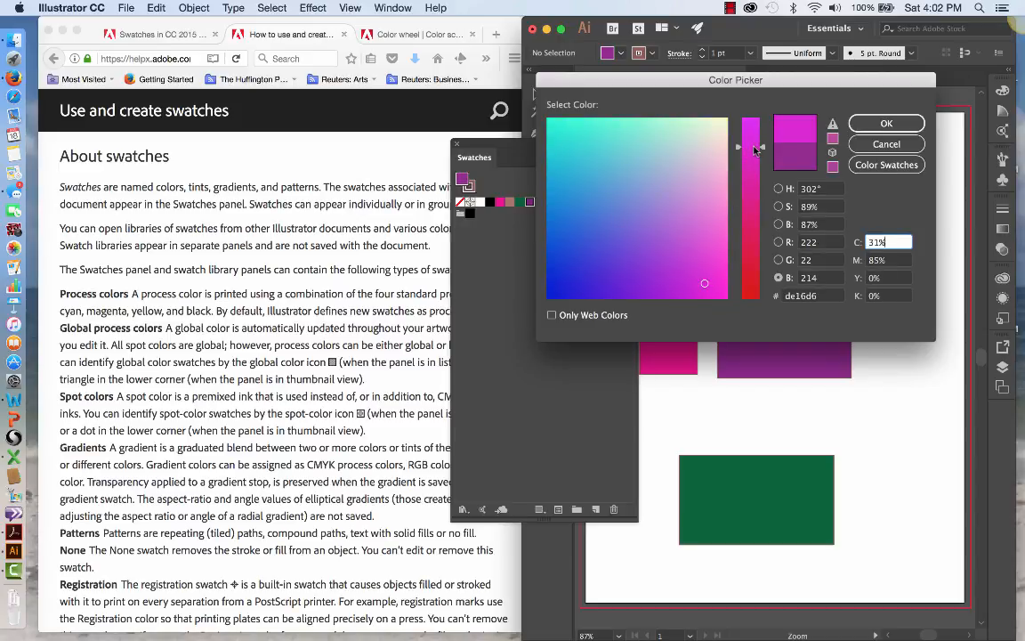
pyautogui.click(870, 130)
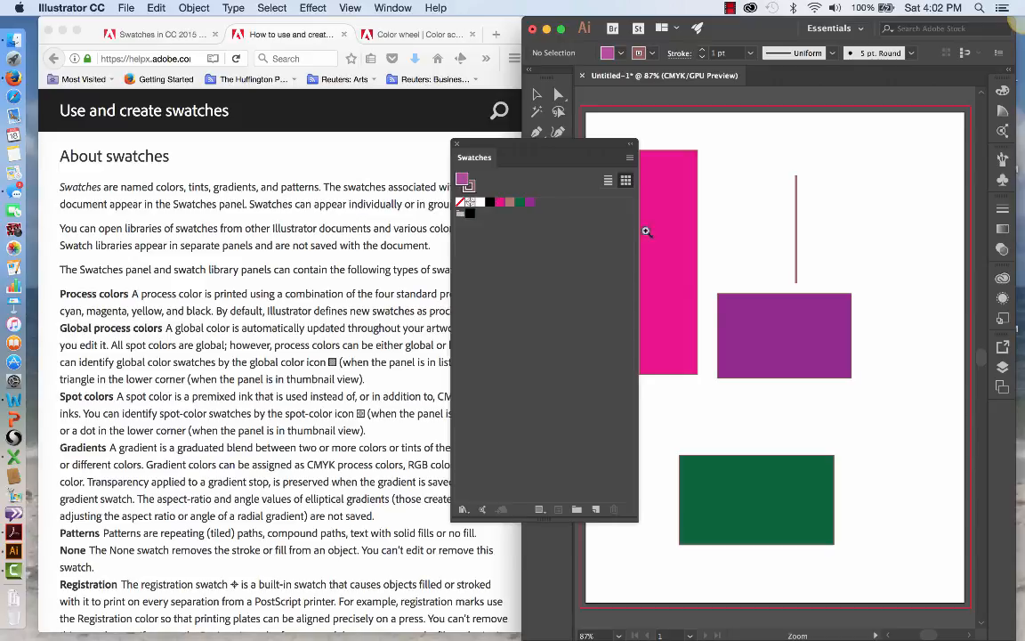
# Move the Swatches panel off the toolbar and examine the fill color's out-of-gamut indicator in the Color Picker, cancelling out of it
pyautogui.click(630, 159)
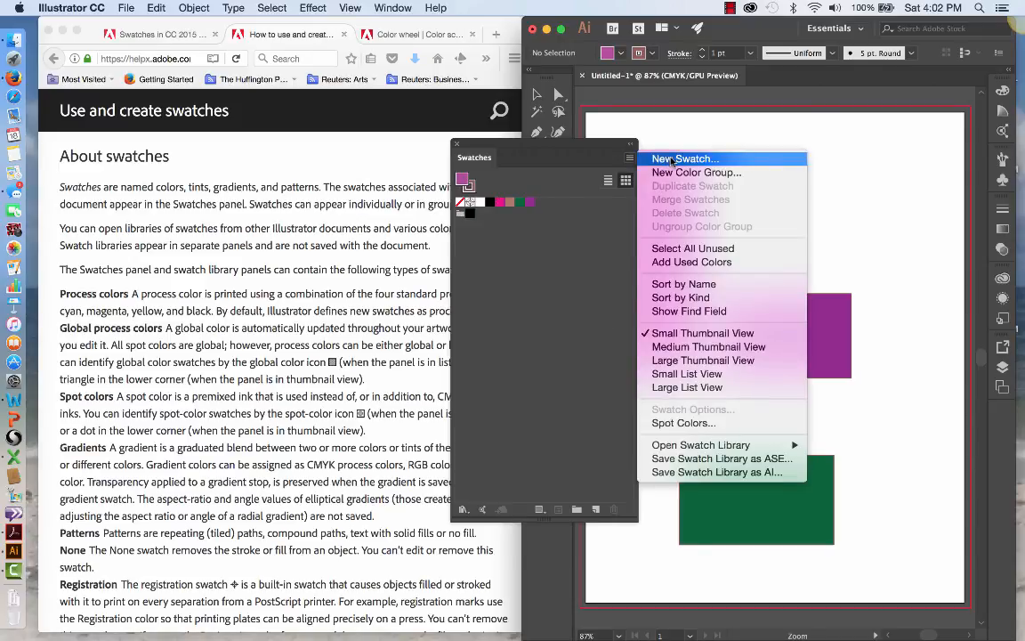
pyautogui.click(873, 435)
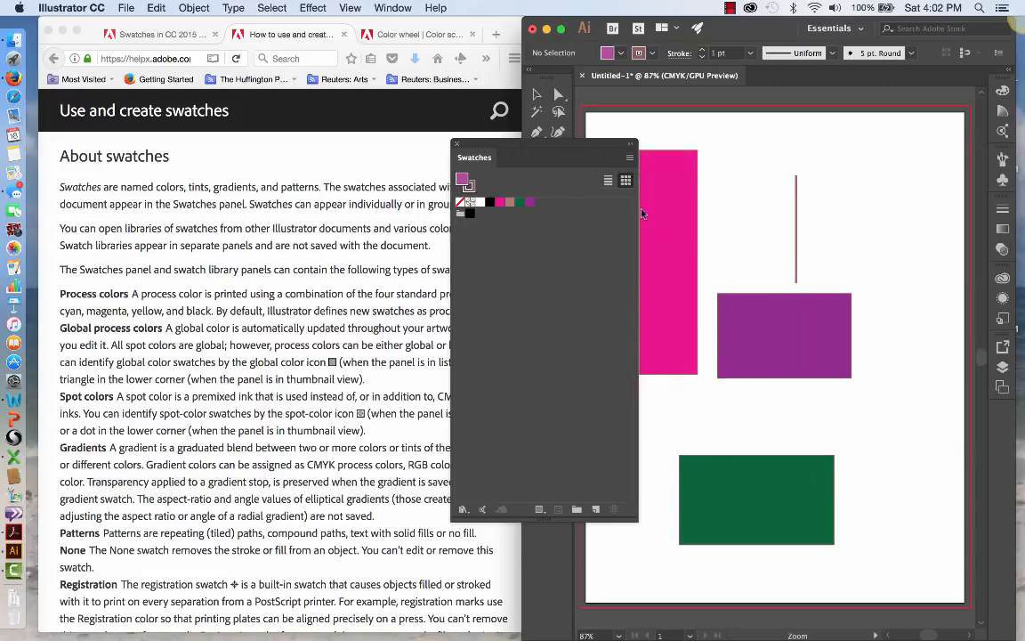
pyautogui.moveTo(546, 142); pyautogui.dragTo(407, 128)
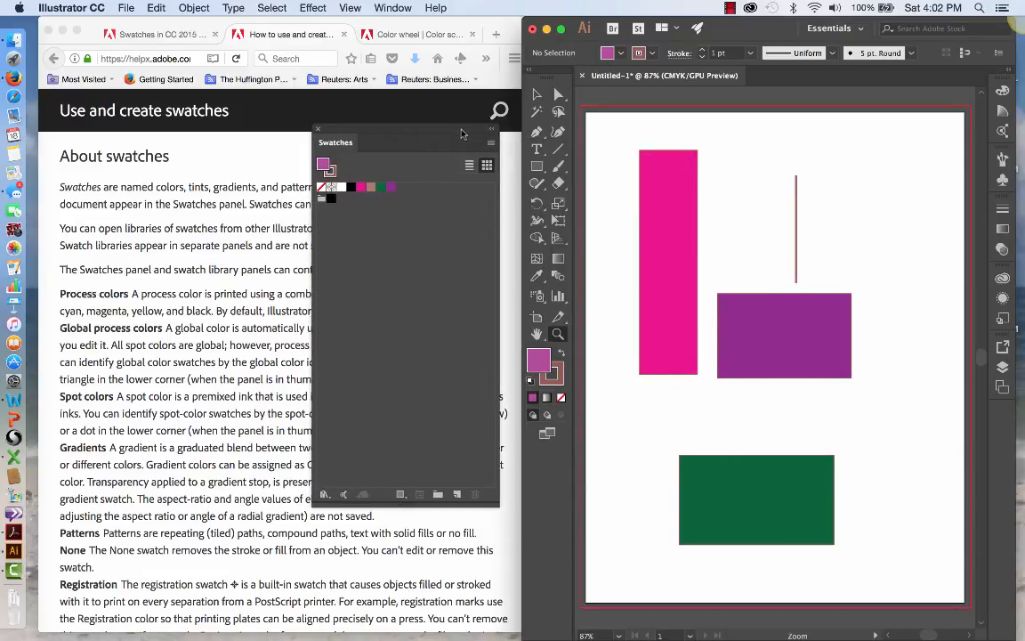
pyautogui.doubleClick(541, 362)
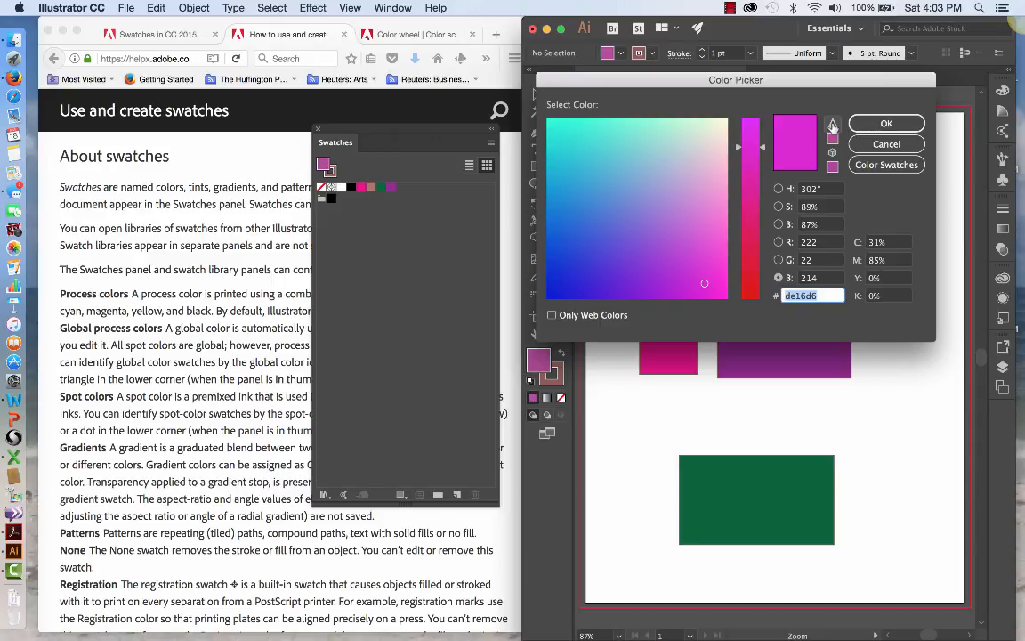
pyautogui.click(906, 145)
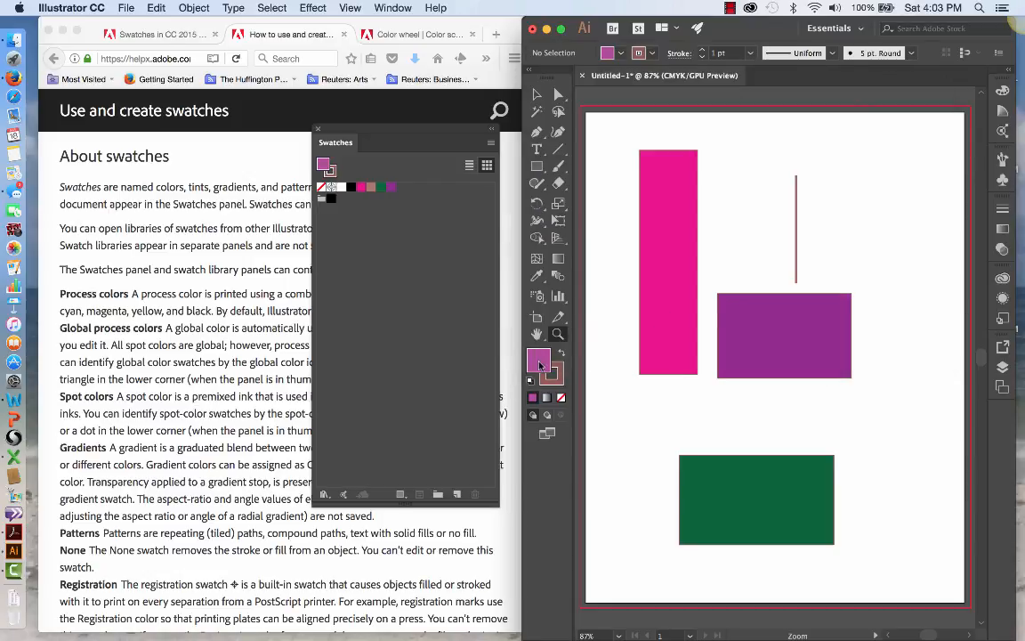
# Create a spot color swatch named C=31 M=85 Y=0 K=0 from the current fill, adding it to My Library
pyautogui.doubleClick(539, 363)
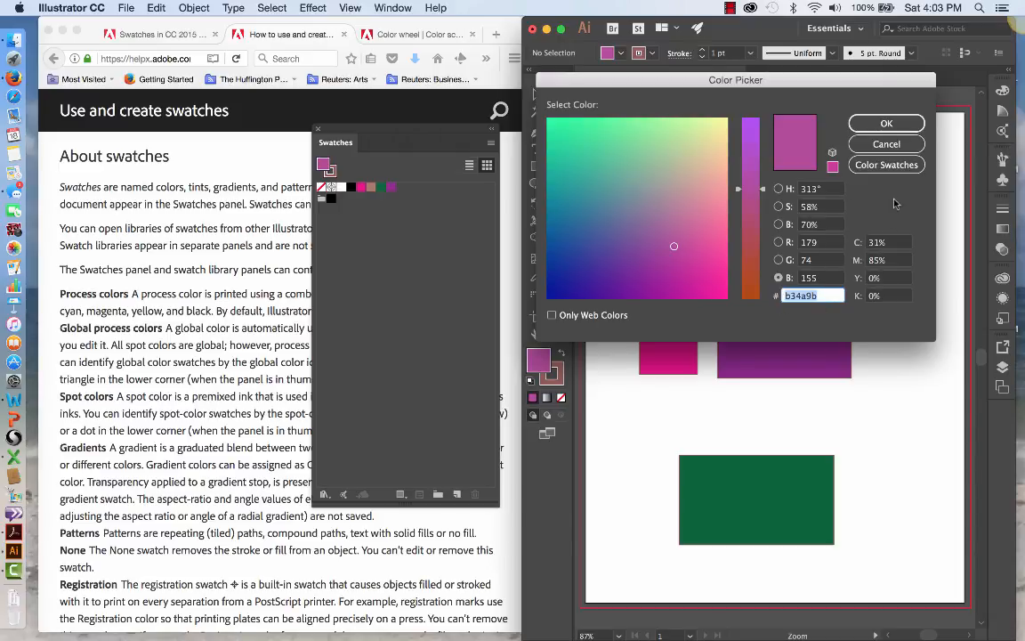
pyautogui.click(887, 144)
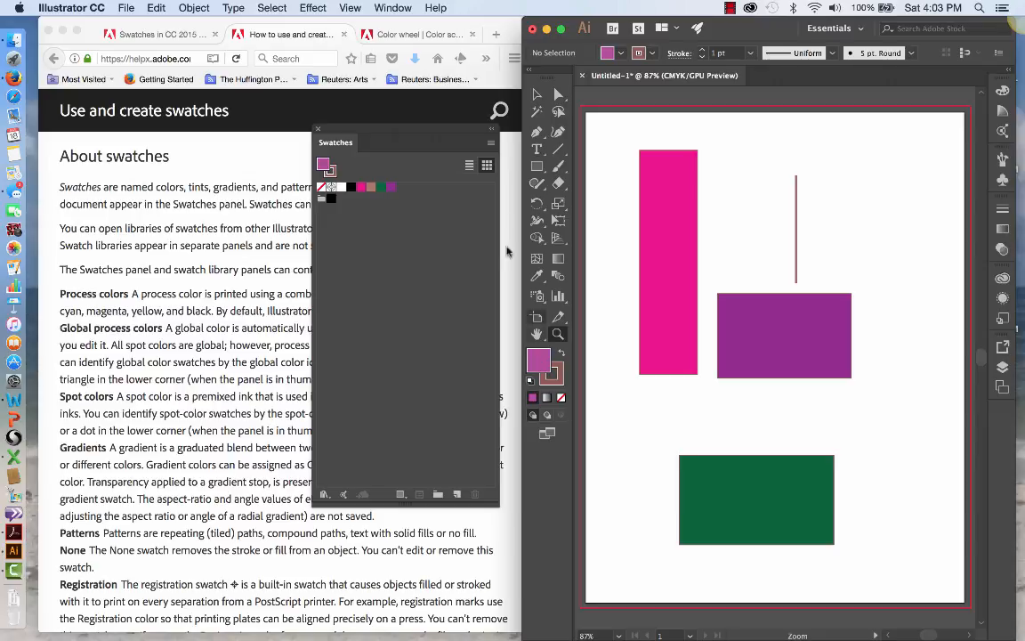
pyautogui.click(491, 145)
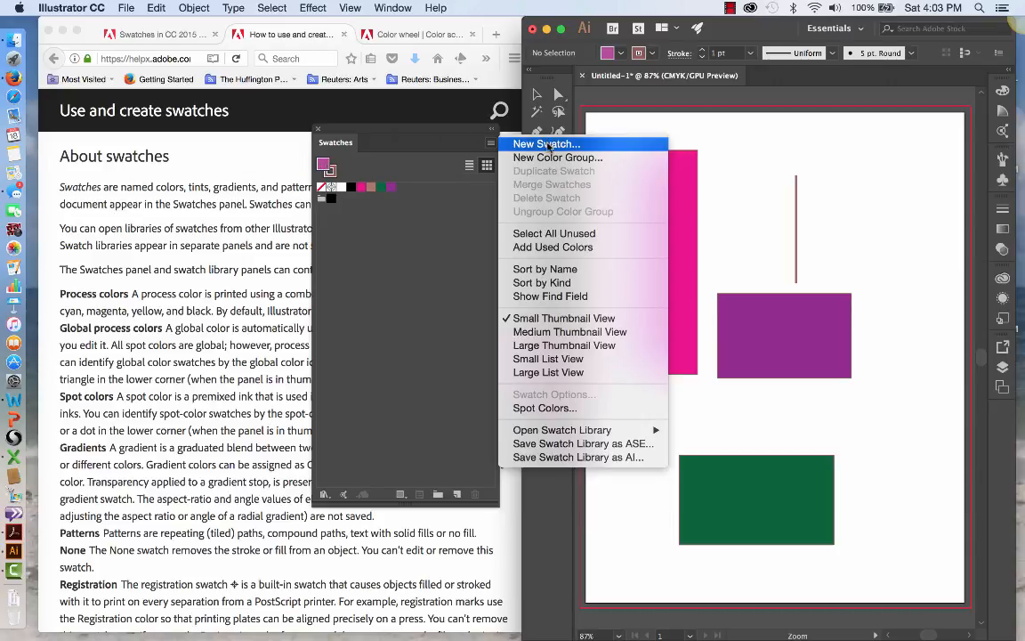
pyautogui.click(549, 145)
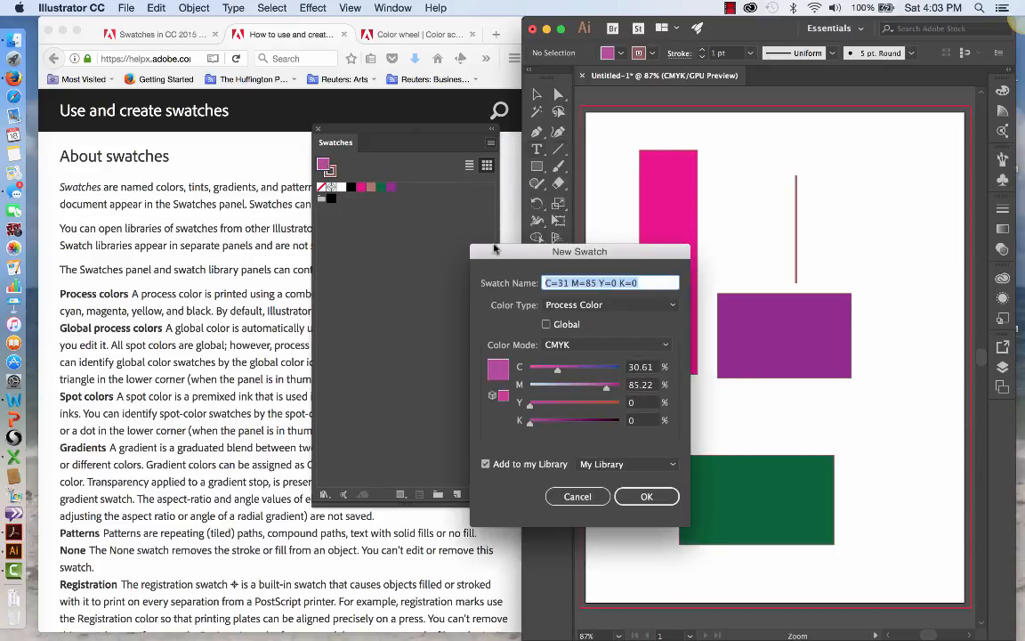
pyautogui.moveTo(517, 257); pyautogui.dragTo(722, 116)
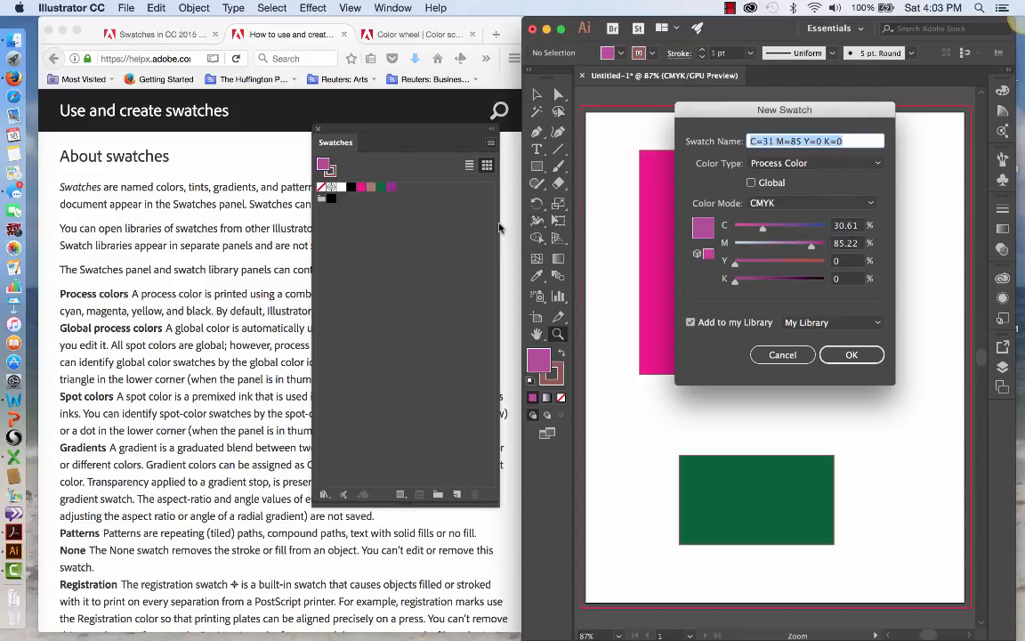
pyautogui.click(834, 164)
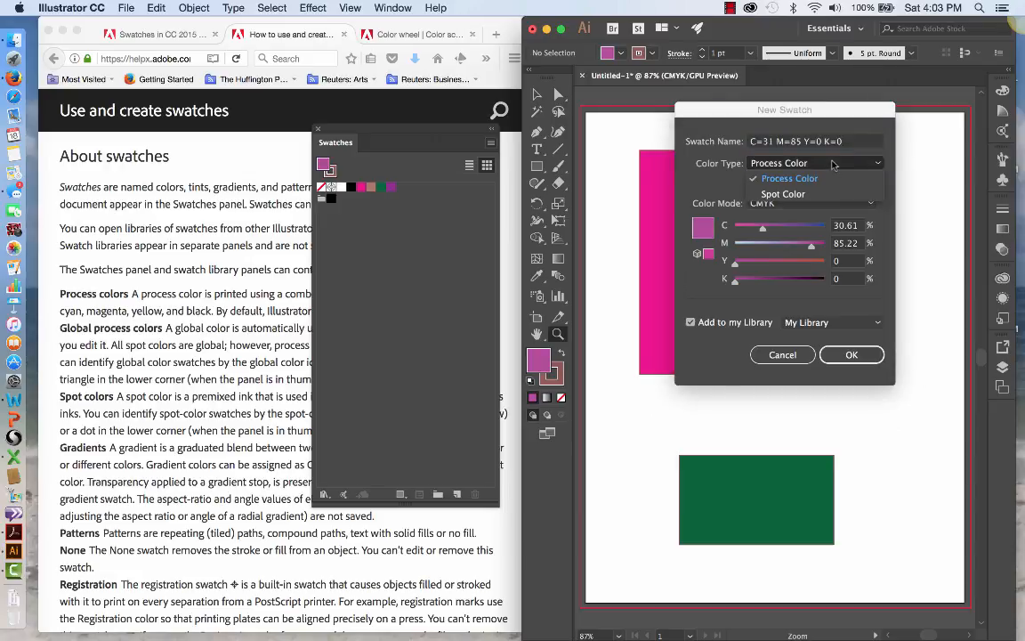
pyautogui.click(820, 195)
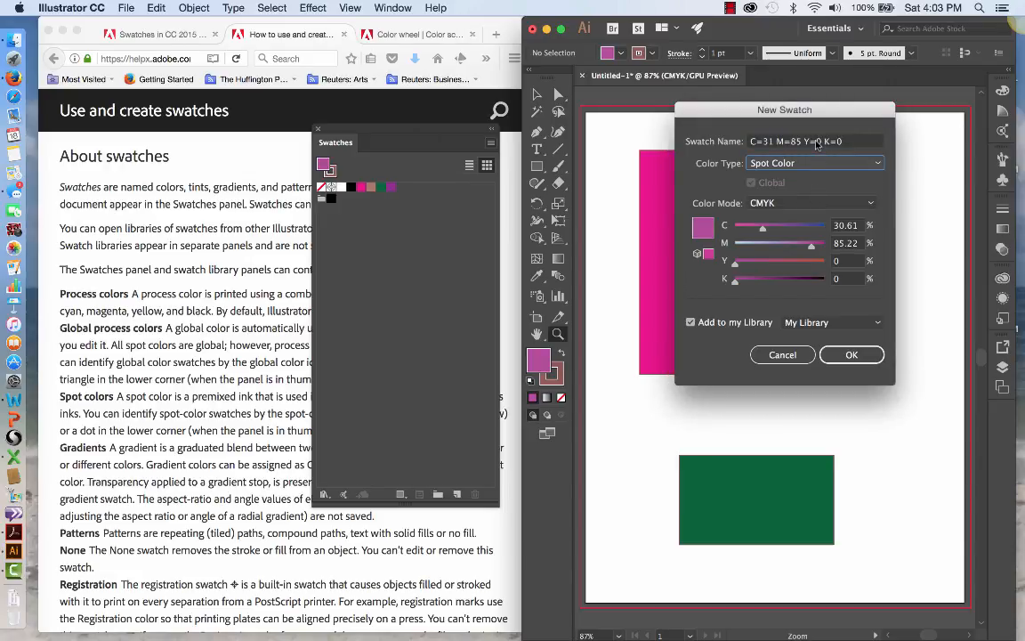
pyautogui.click(852, 355)
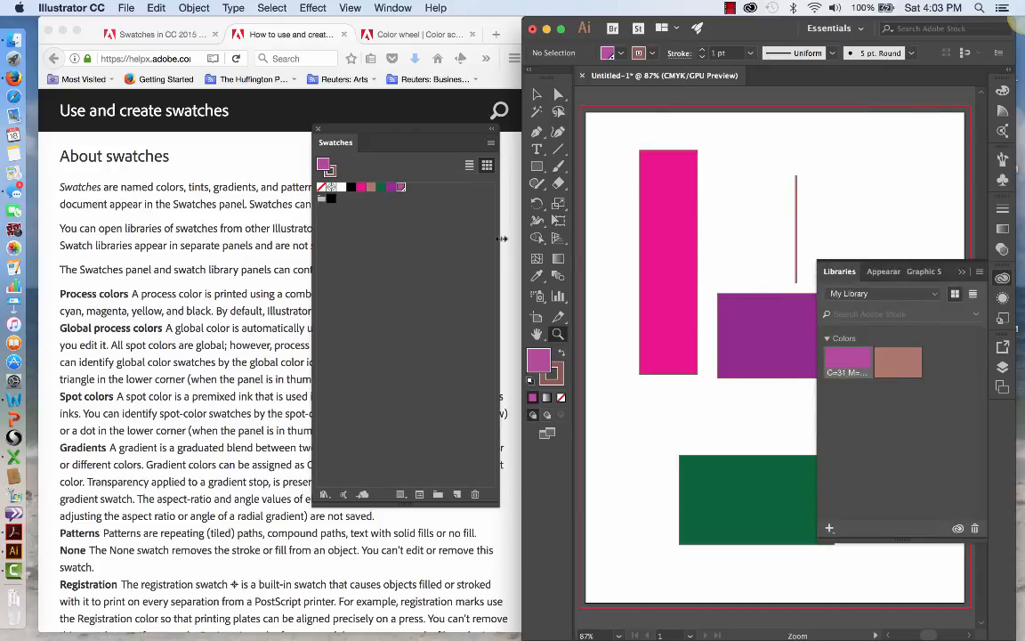
# Review the color modes for the new purple spot swatch, keep CMYK, and add the swatch to My Library again
pyautogui.doubleClick(401, 187)
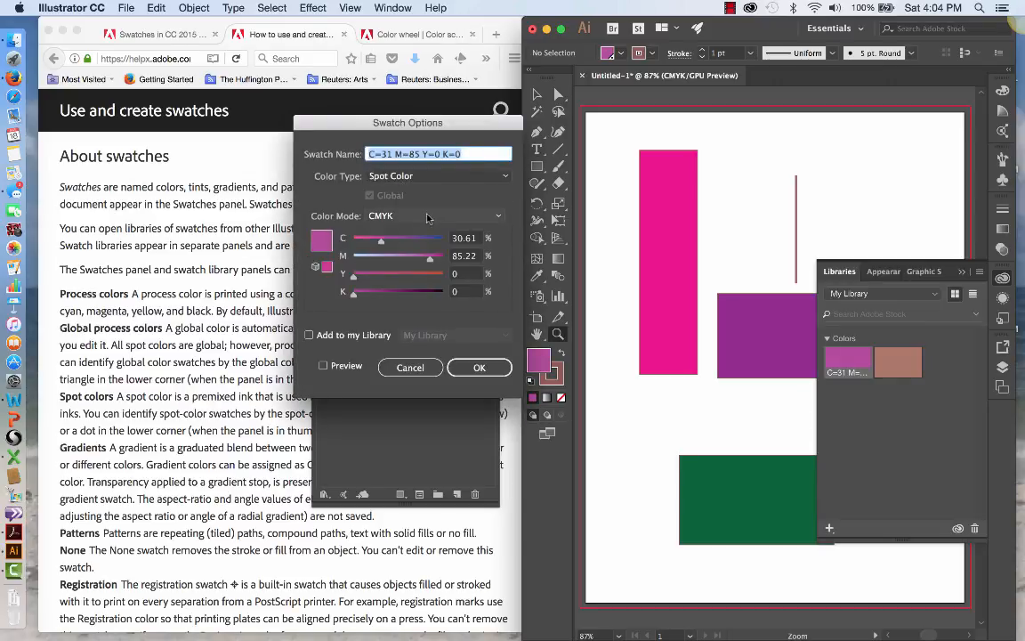
pyautogui.click(383, 215)
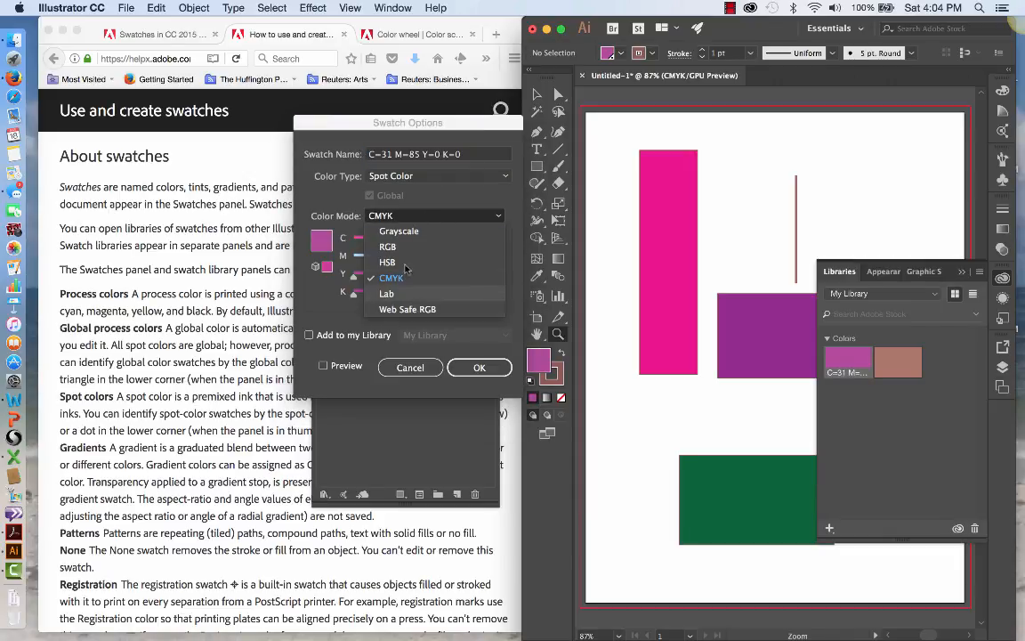
pyautogui.click(321, 194)
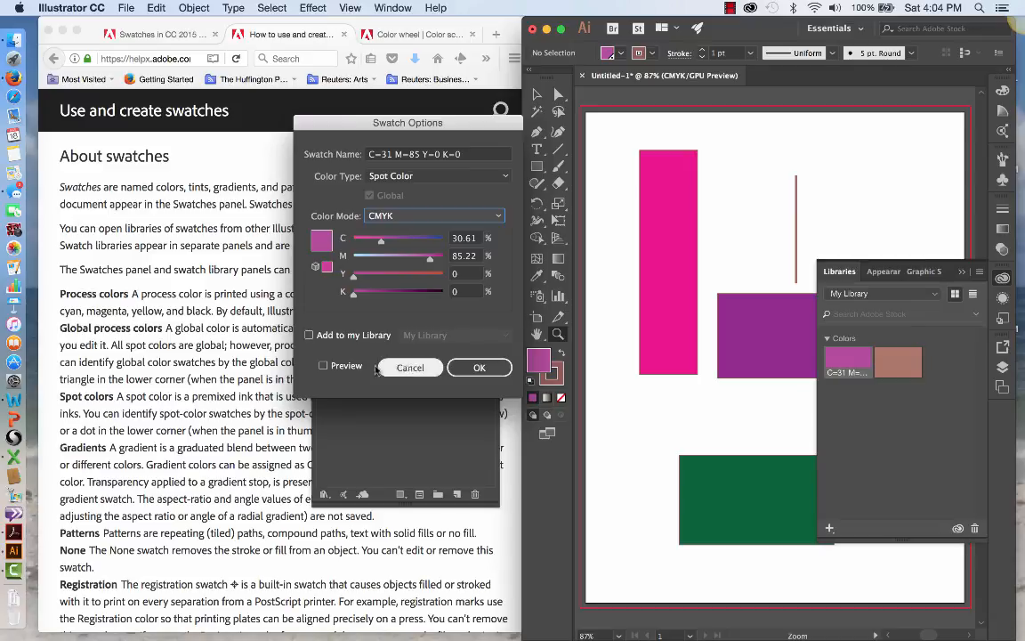
pyautogui.click(309, 335)
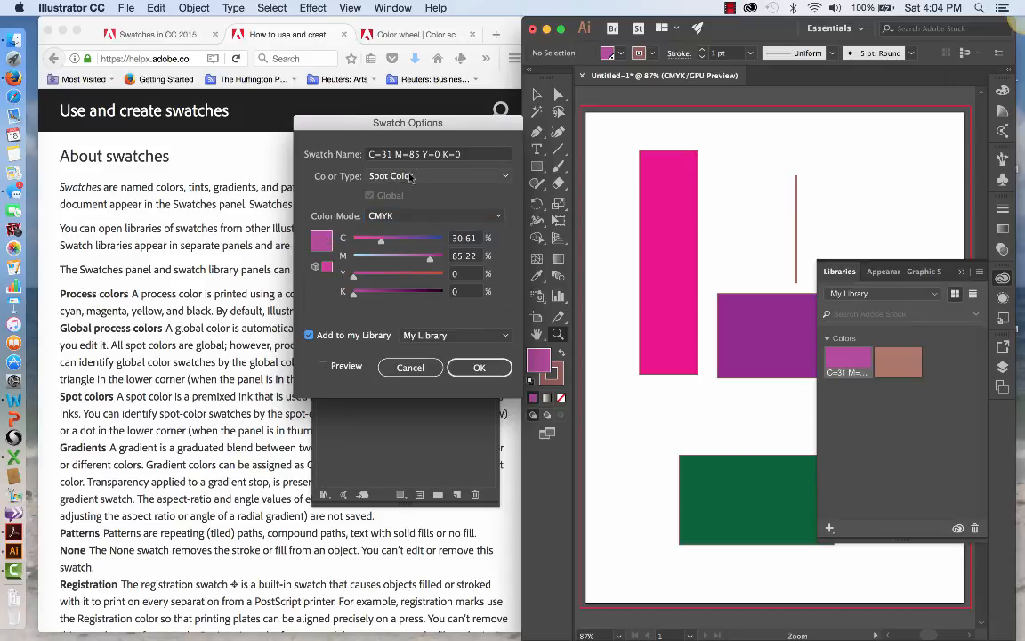
pyautogui.click(494, 368)
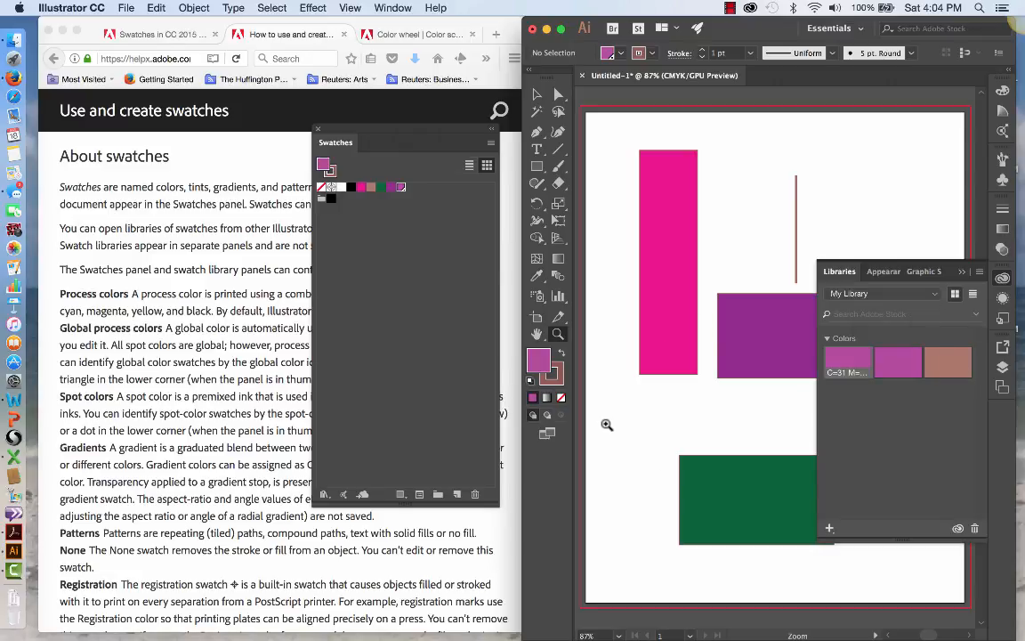
# Show the swatches as large thumbnails and examine the color type choices in the purple spot swatch's options, cancelling out of them
pyautogui.click(492, 143)
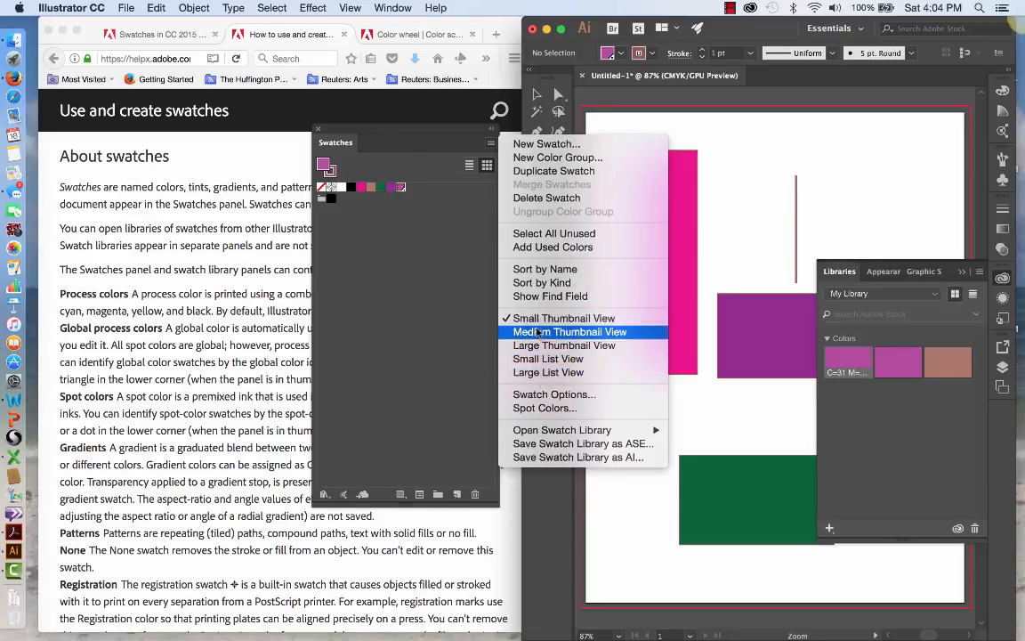
pyautogui.click(545, 332)
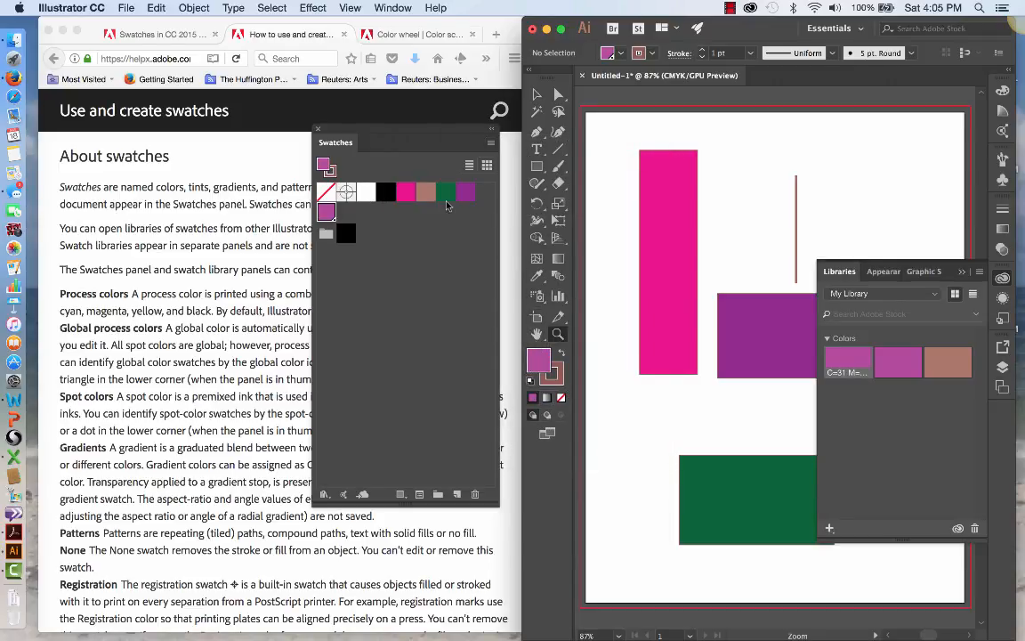
pyautogui.click(489, 146)
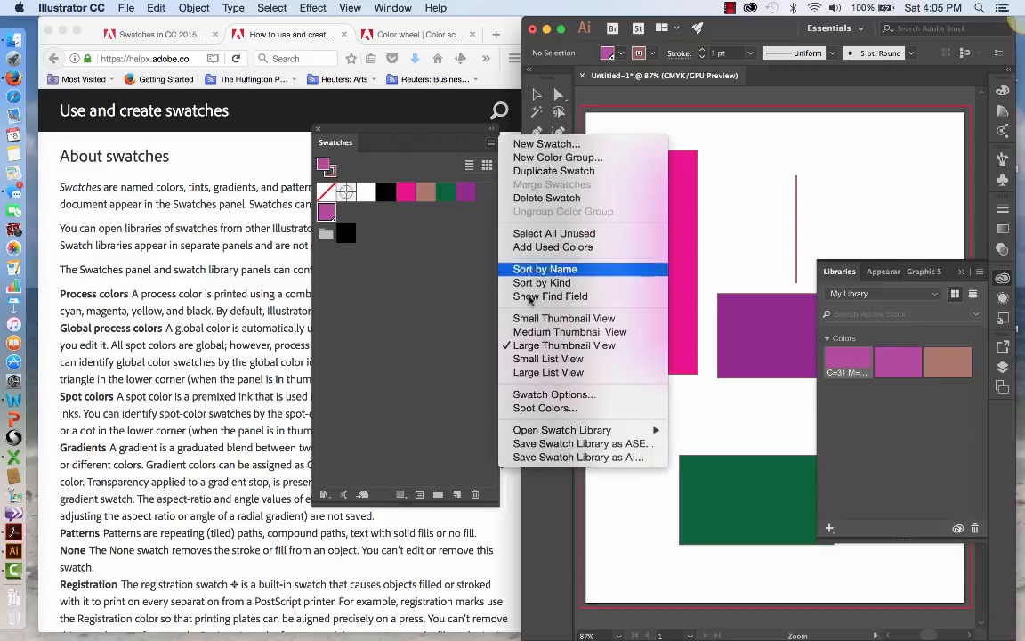
pyautogui.click(554, 394)
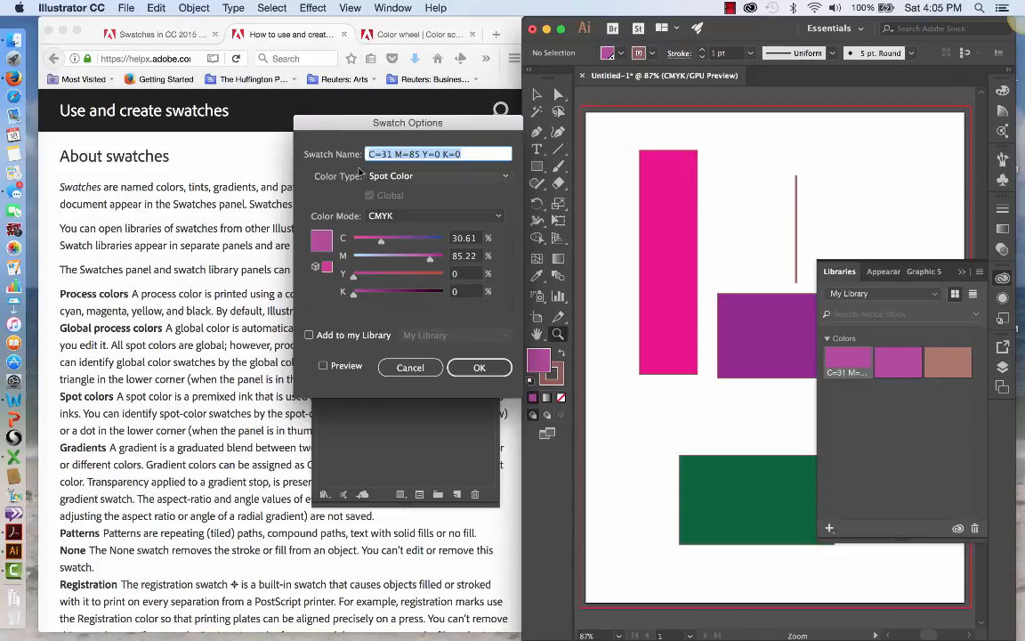
pyautogui.moveTo(307, 122); pyautogui.dragTo(612, 101)
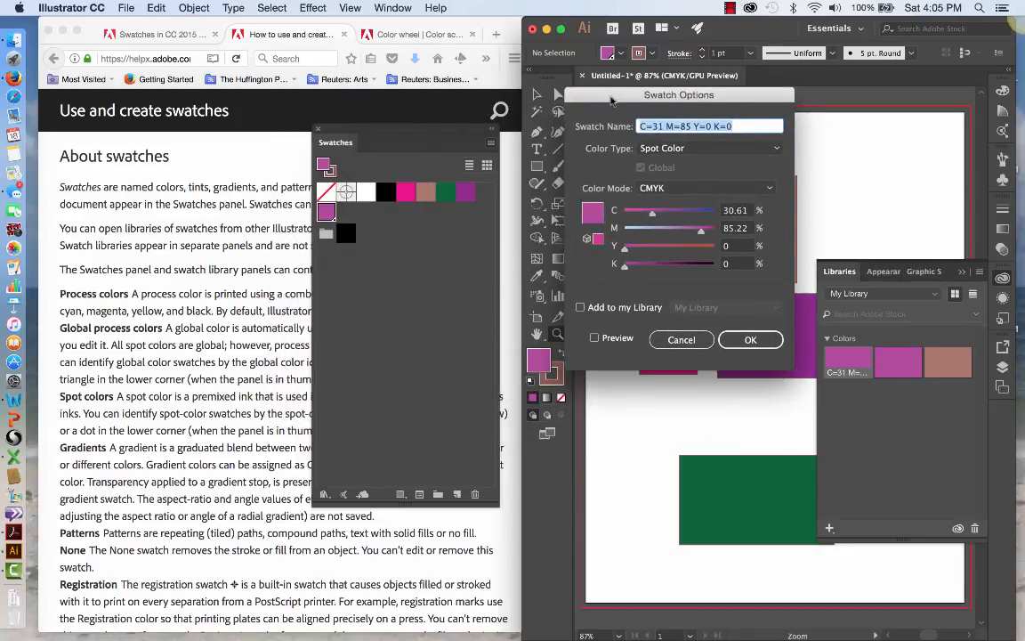
pyautogui.click(664, 150)
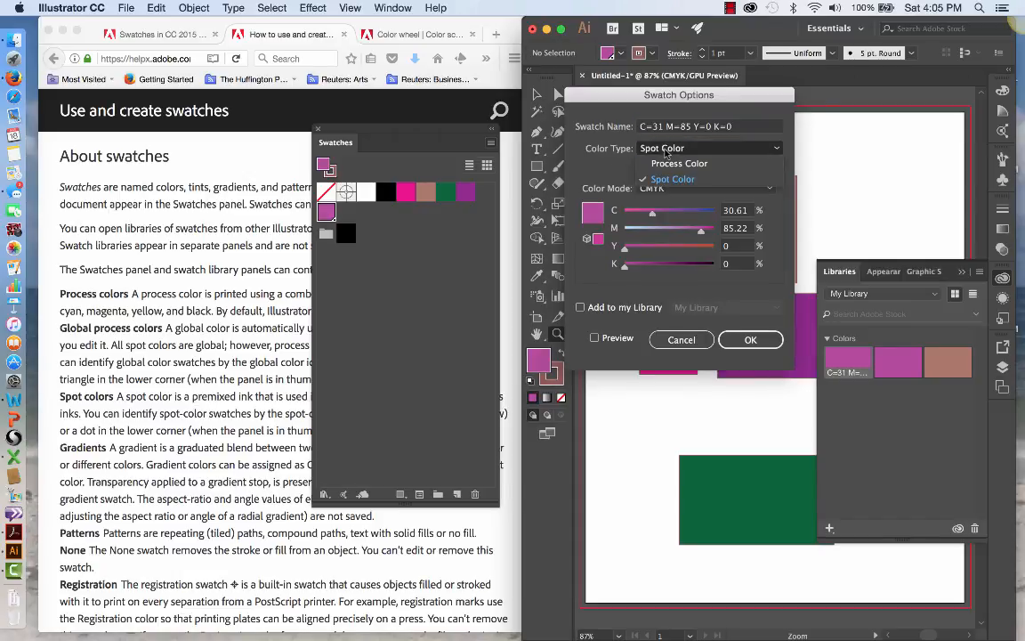
pyautogui.click(595, 169)
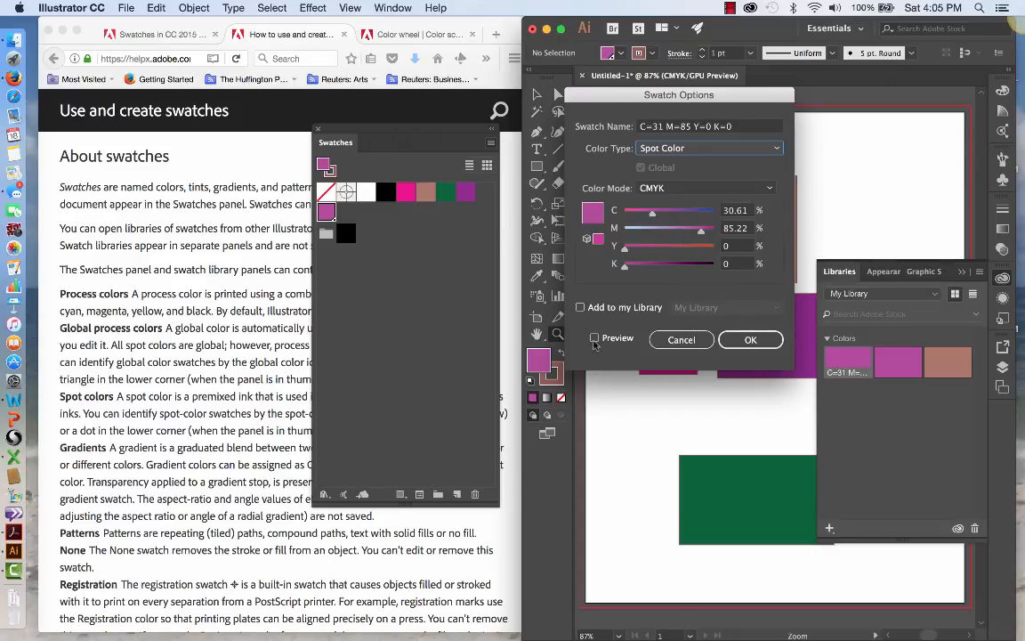
pyautogui.click(683, 341)
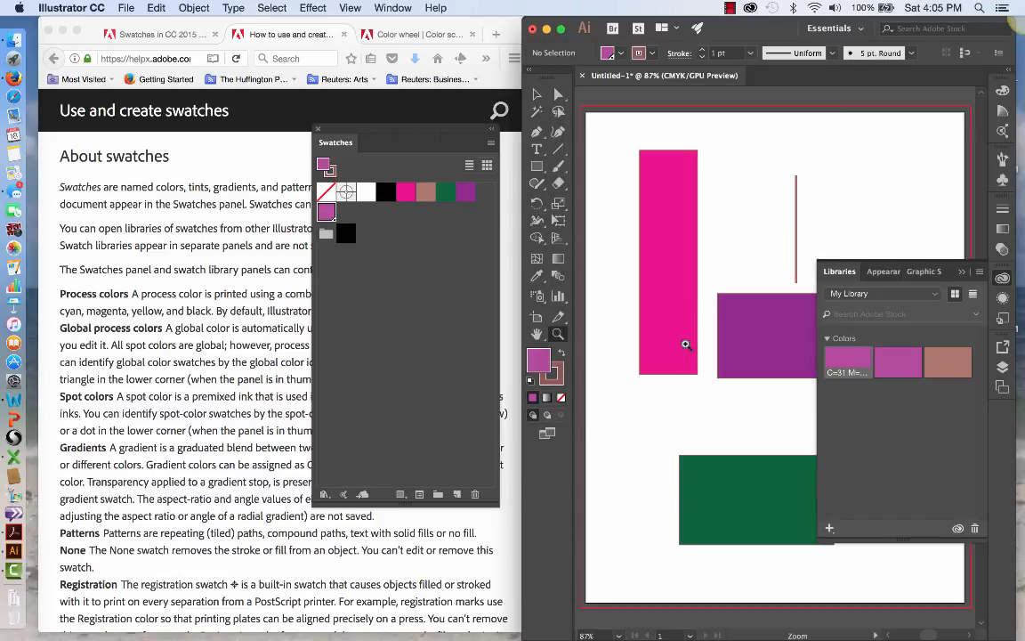
# Review the spot color definitions and keep the Lab values specified by the book manufacturer
pyautogui.click(490, 145)
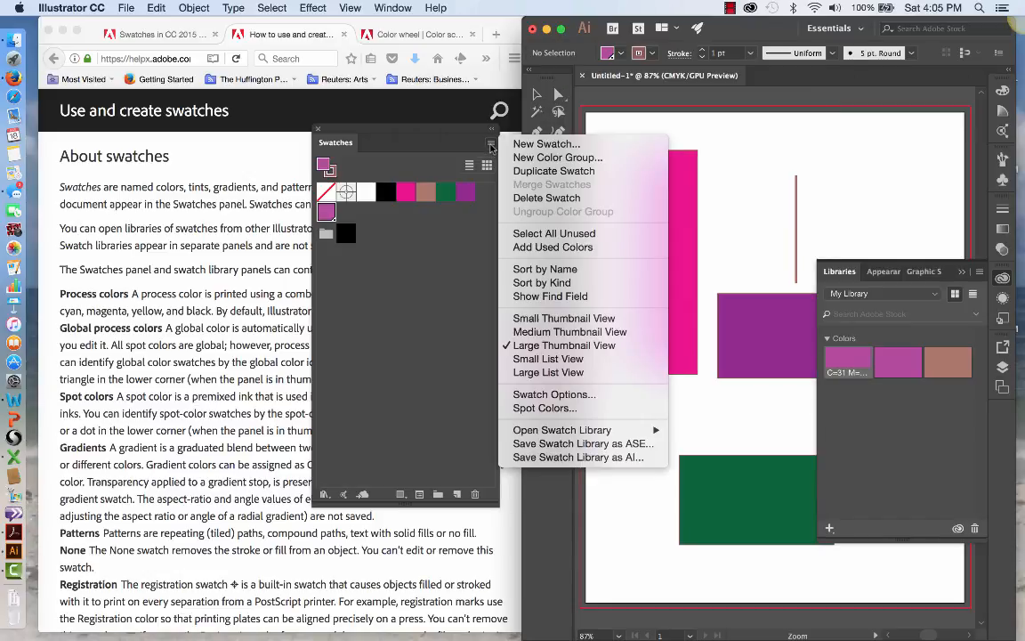
pyautogui.click(532, 409)
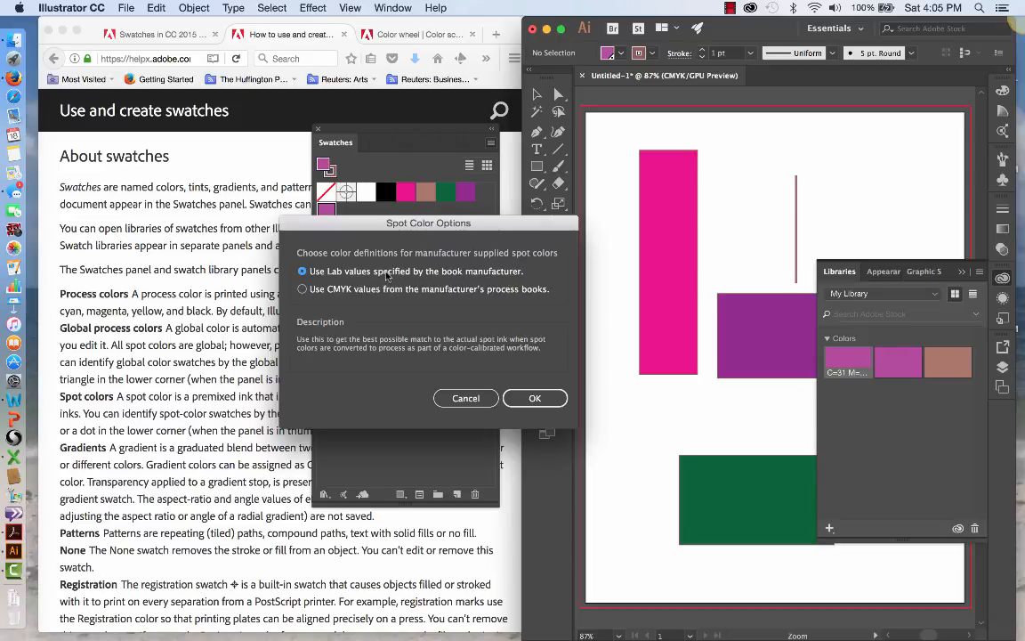
pyautogui.moveTo(470, 289)
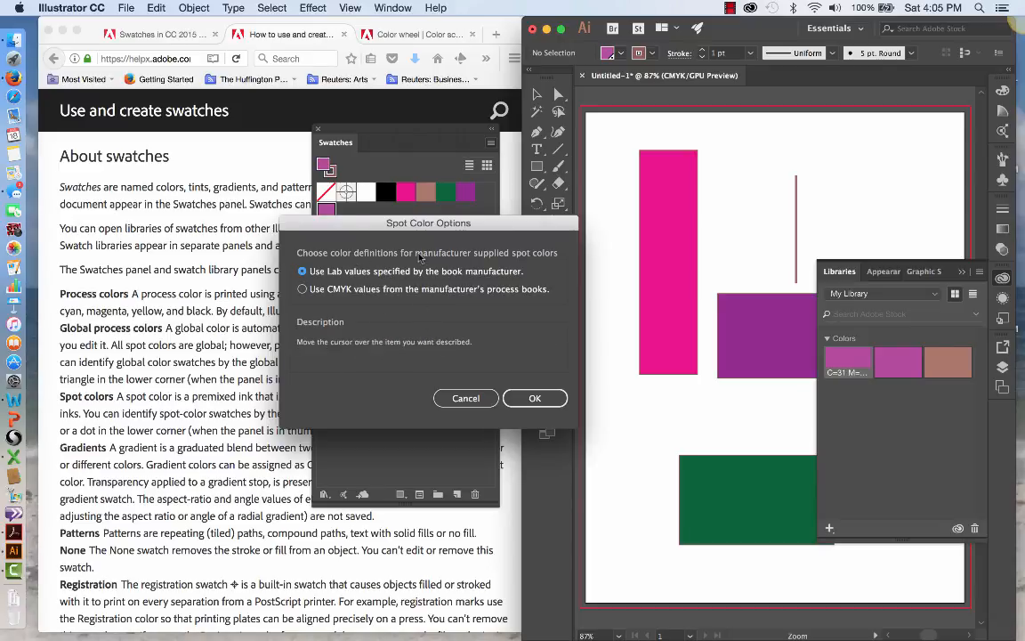
pyautogui.click(537, 398)
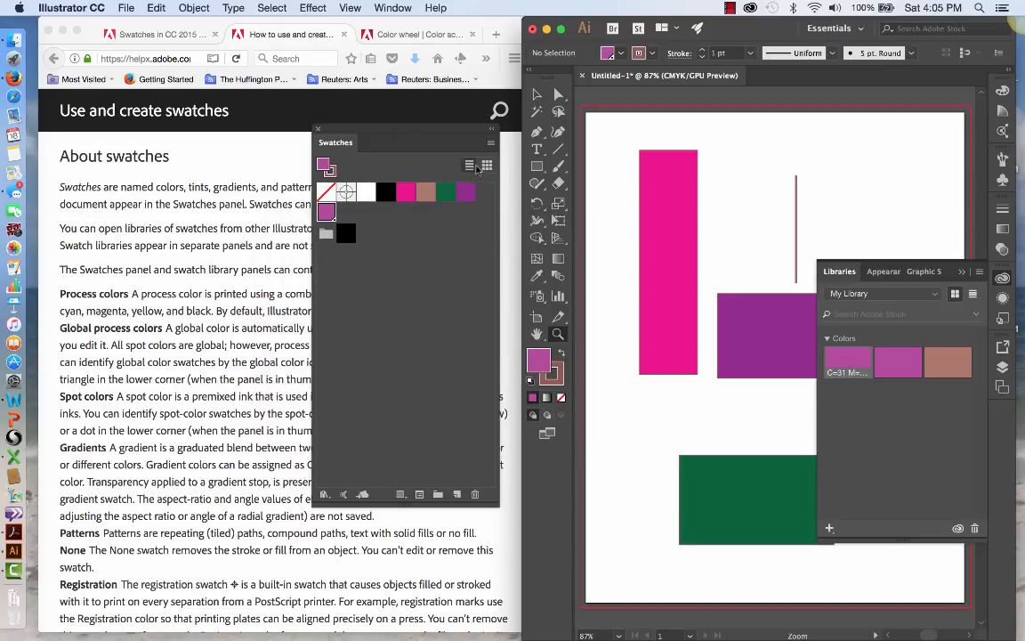
# Open the PANTONE+ Solid Uncoated color book as a swatch library
pyautogui.click(491, 142)
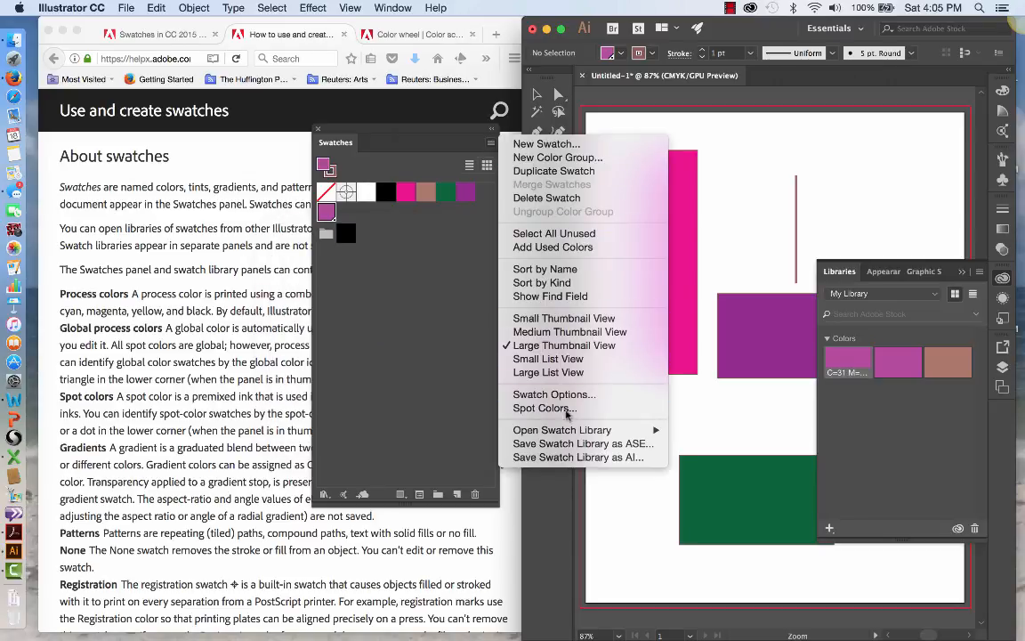
pyautogui.moveTo(572, 434)
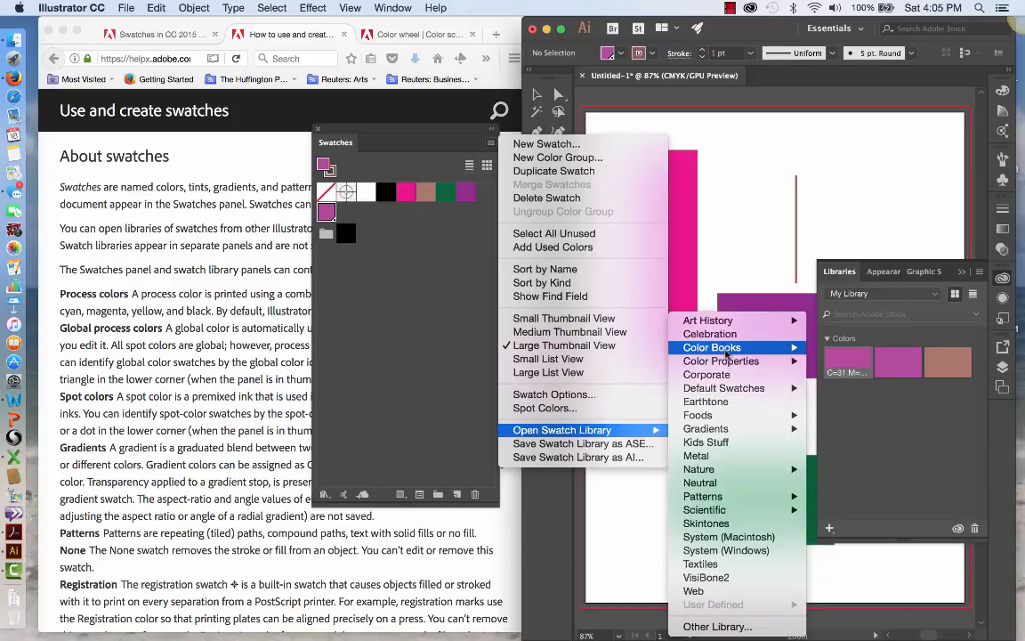
pyautogui.moveTo(732, 354)
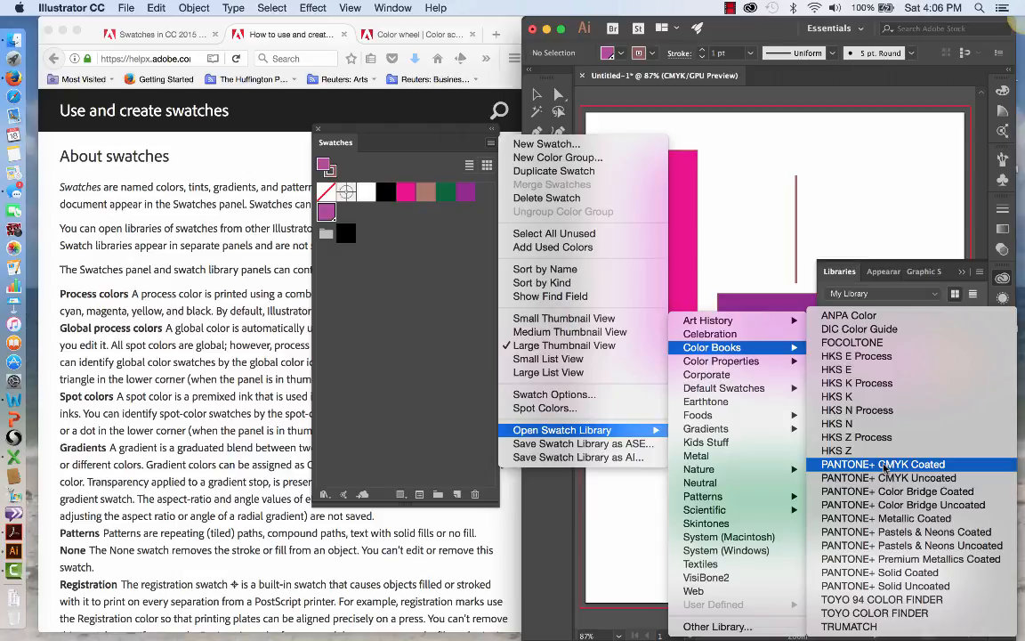
pyautogui.click(884, 588)
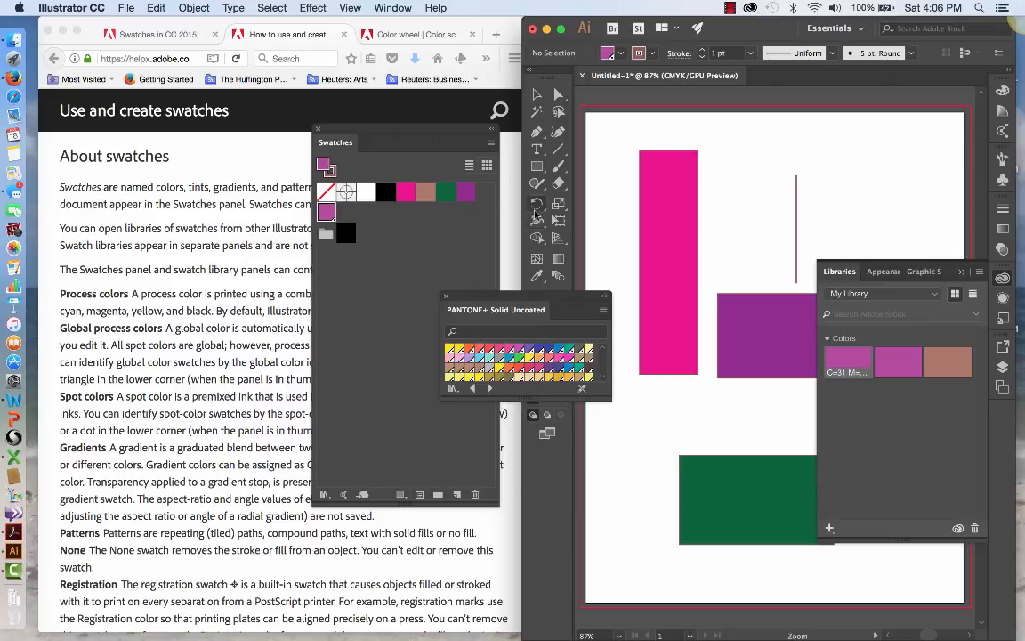
pyautogui.click(493, 144)
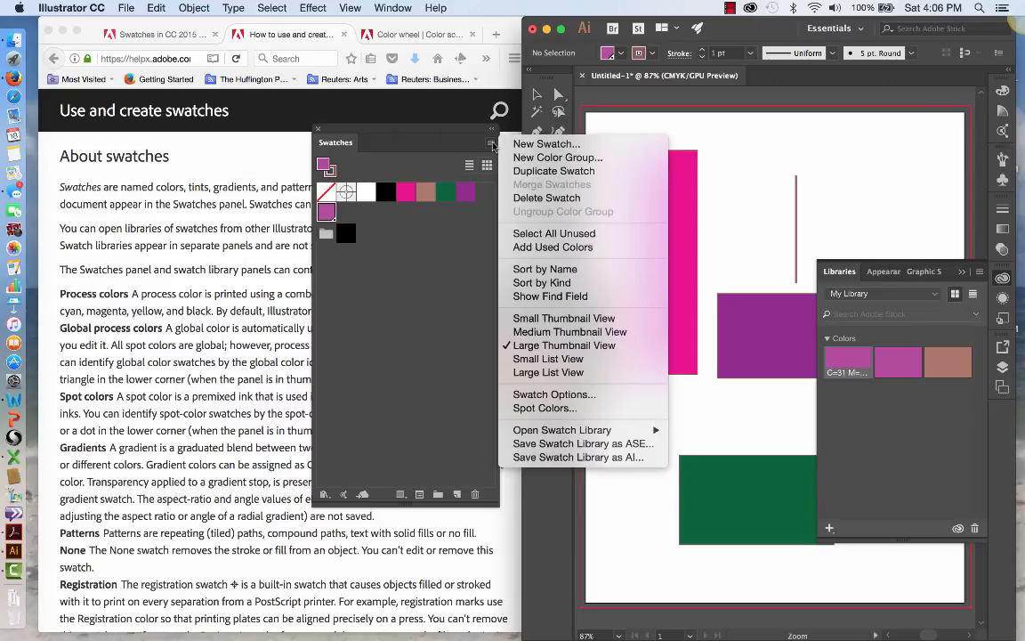
pyautogui.moveTo(543, 430)
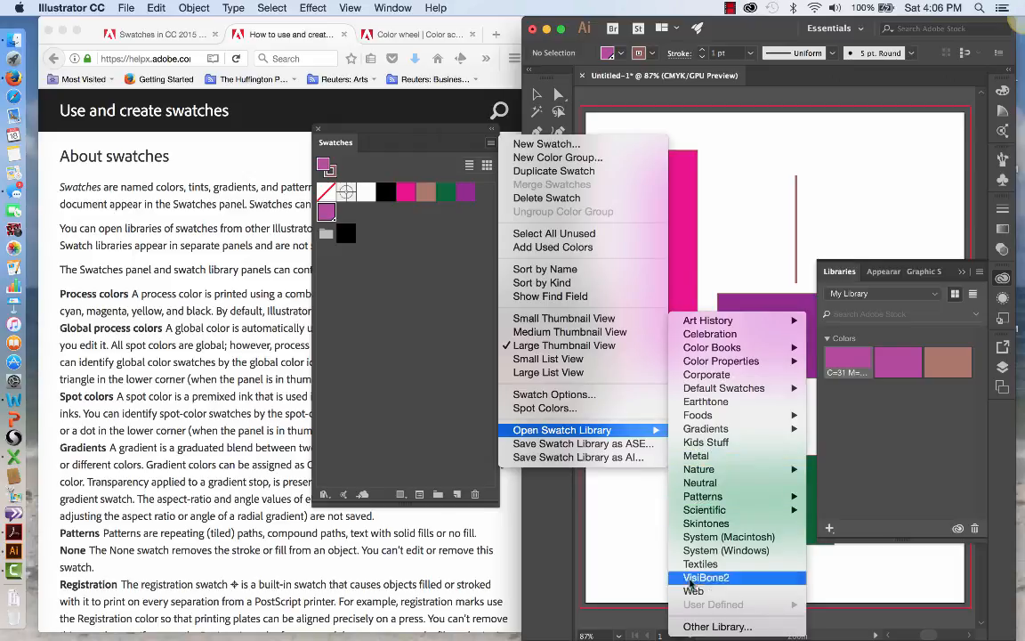
pyautogui.moveTo(691, 350)
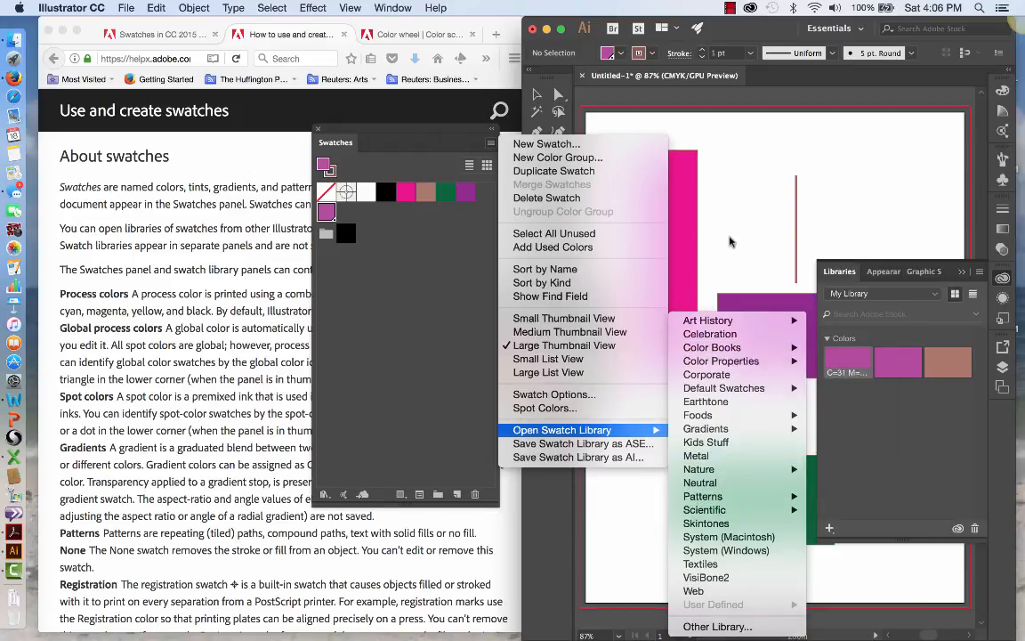
pyautogui.click(730, 240)
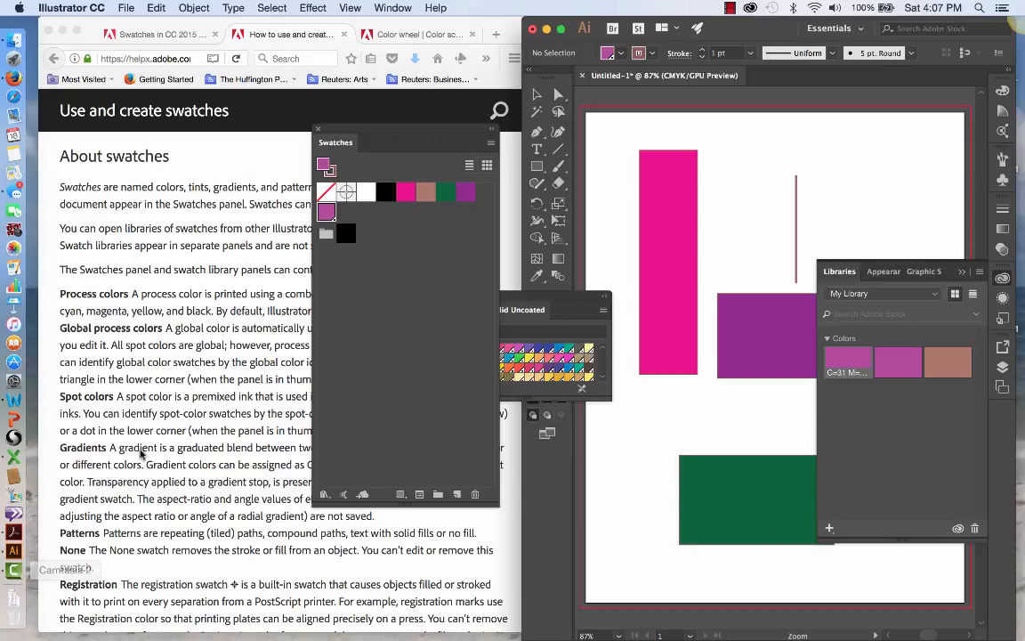
pyautogui.scroll(-5, 162, 432)
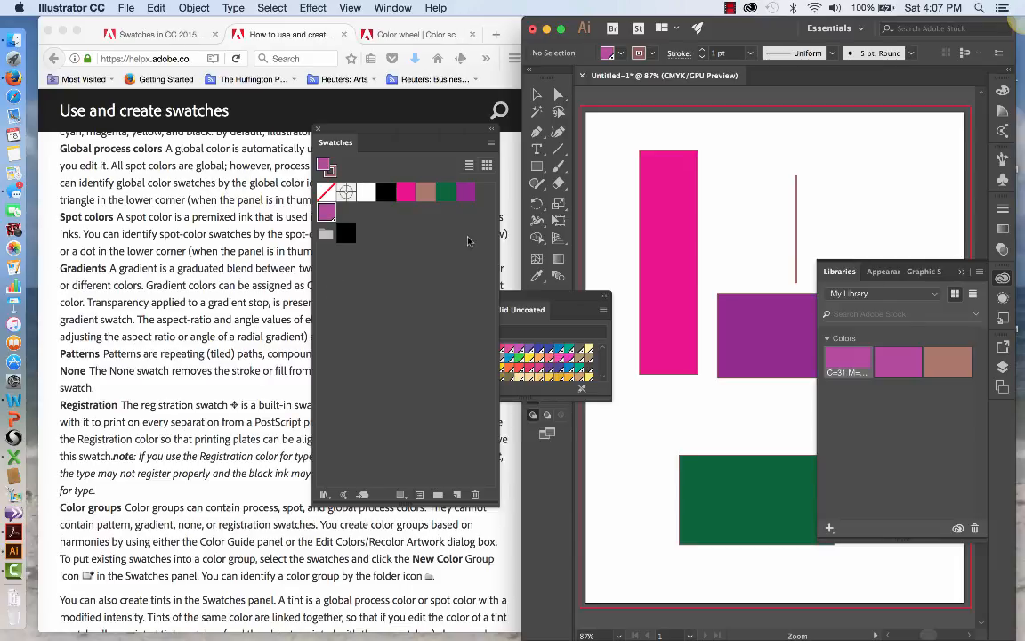
pyautogui.click(731, 8)
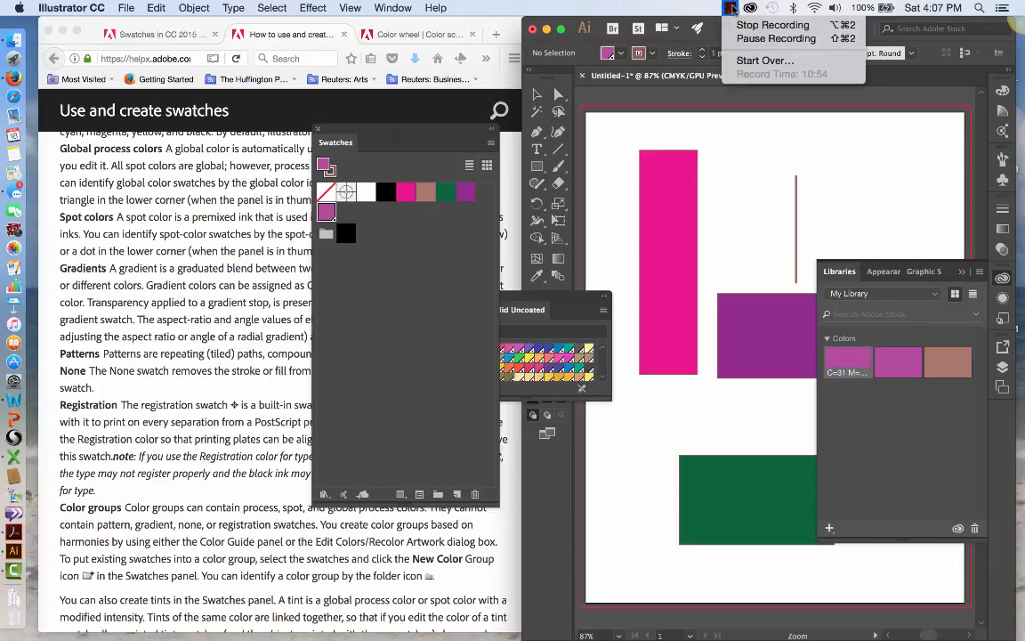